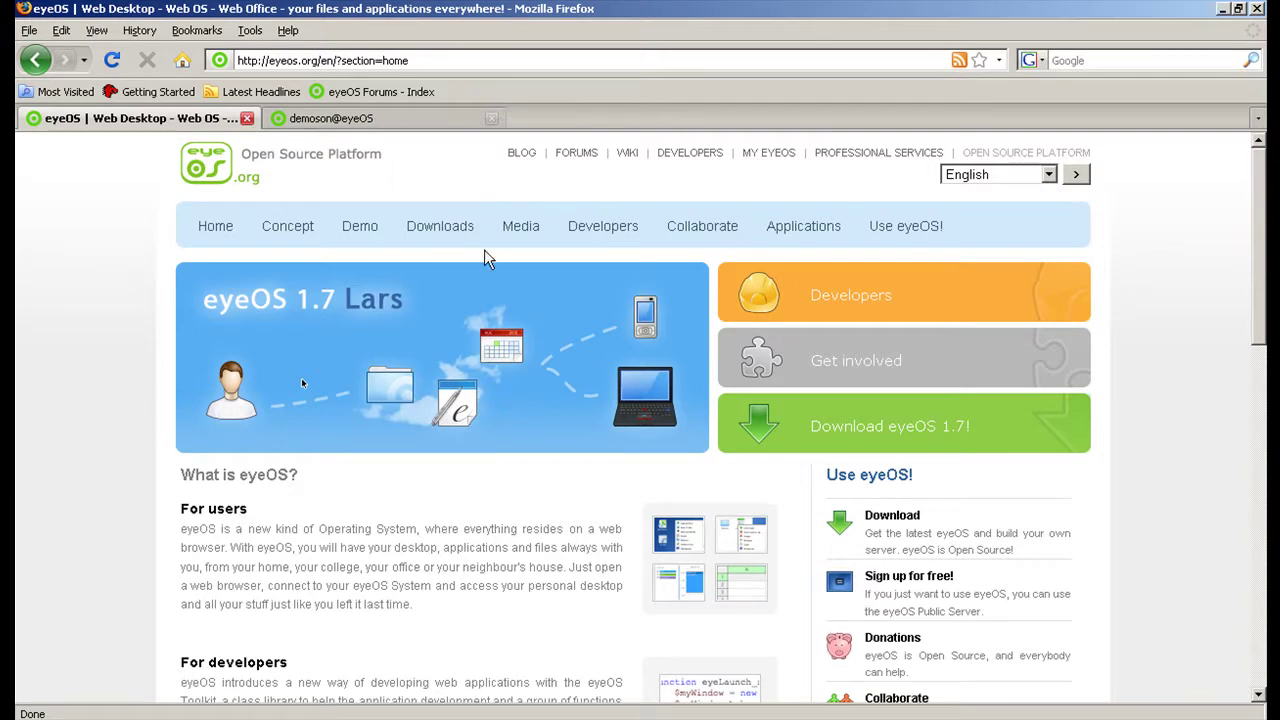
Browse the eyeOS Downloads Center to the eyeSync 1.0 Alpha page and review its Windows, Mac OS X, Linux and source packages.
click(449, 240)
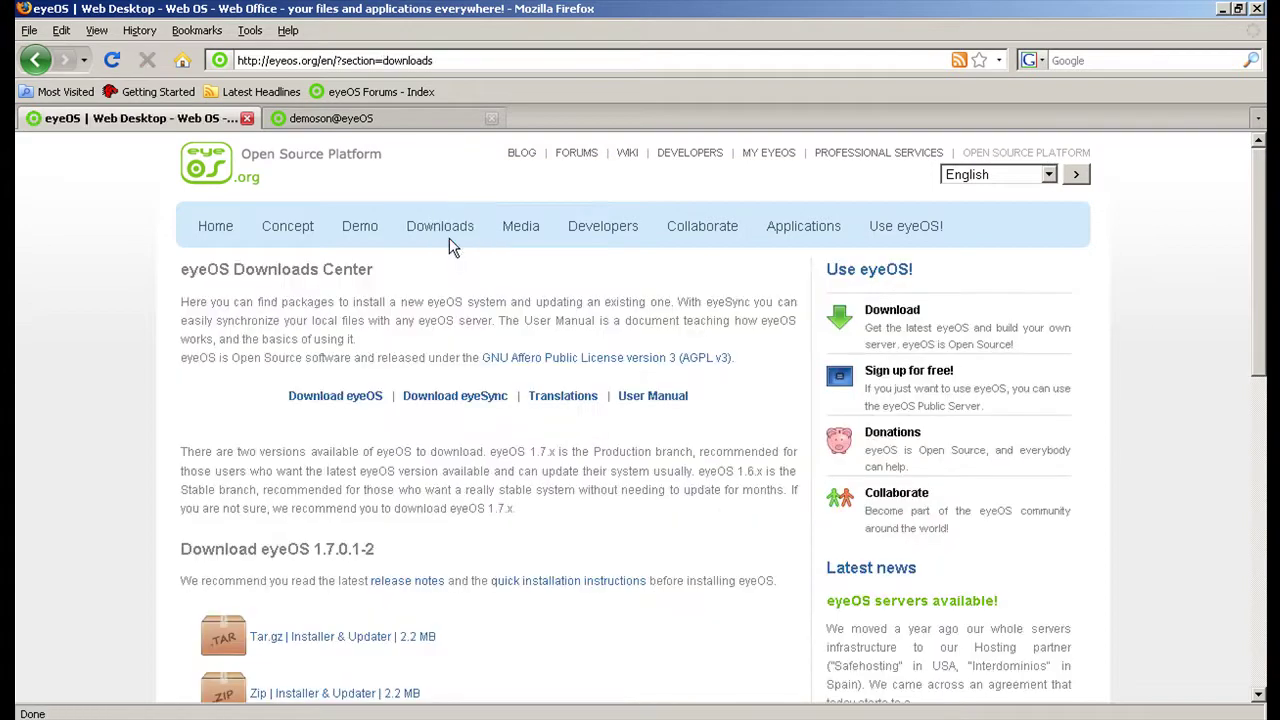
click(473, 398)
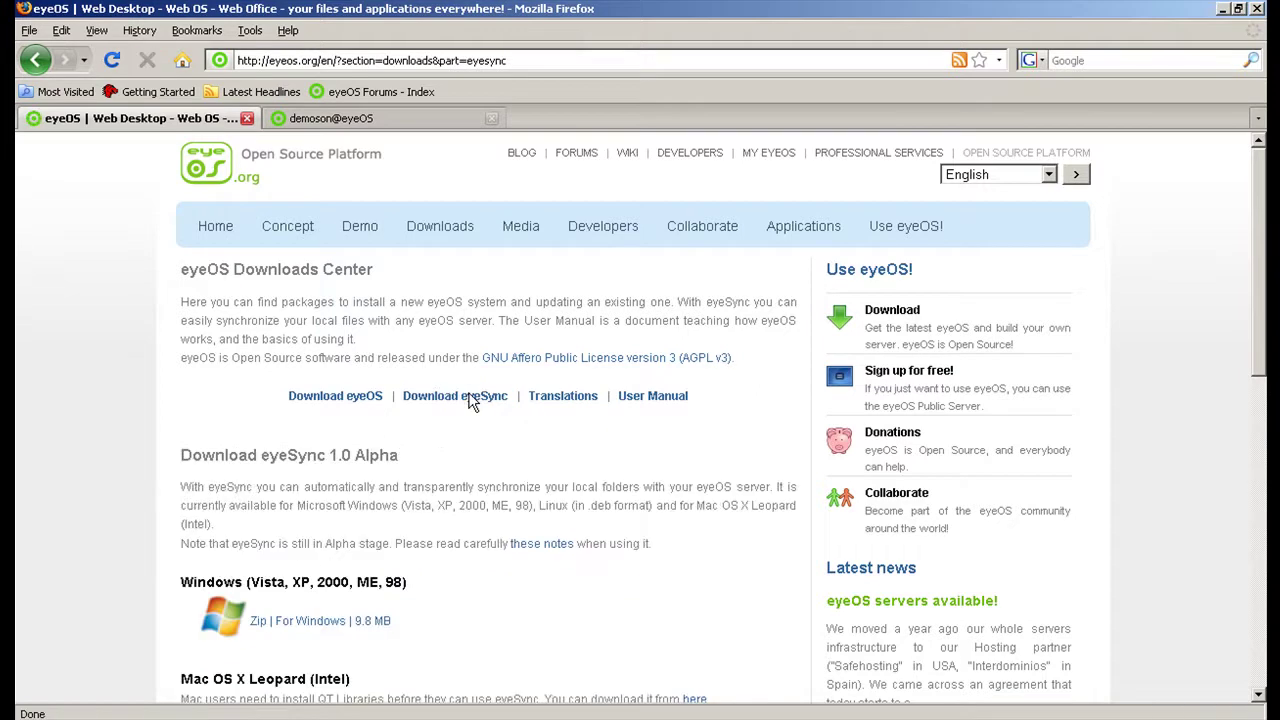
scroll(472, 401, down, 1)
scroll(472, 401, down, 1)
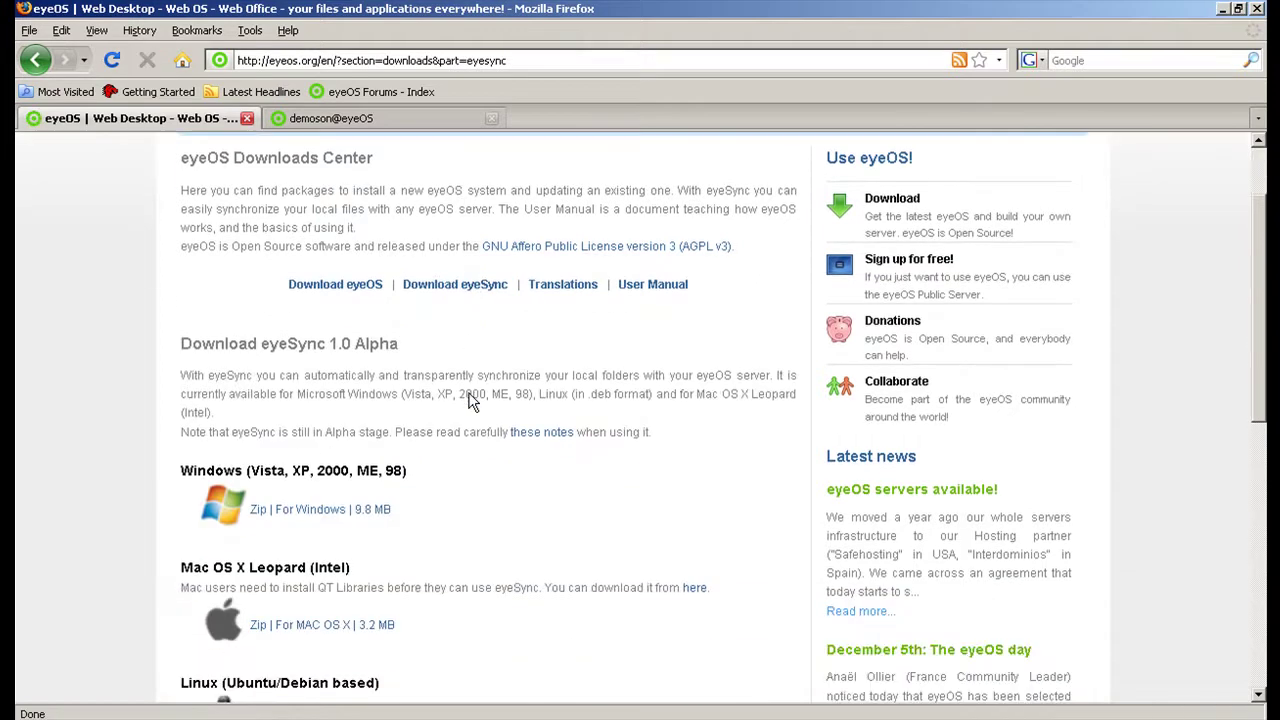
scroll(473, 401, down, 3)
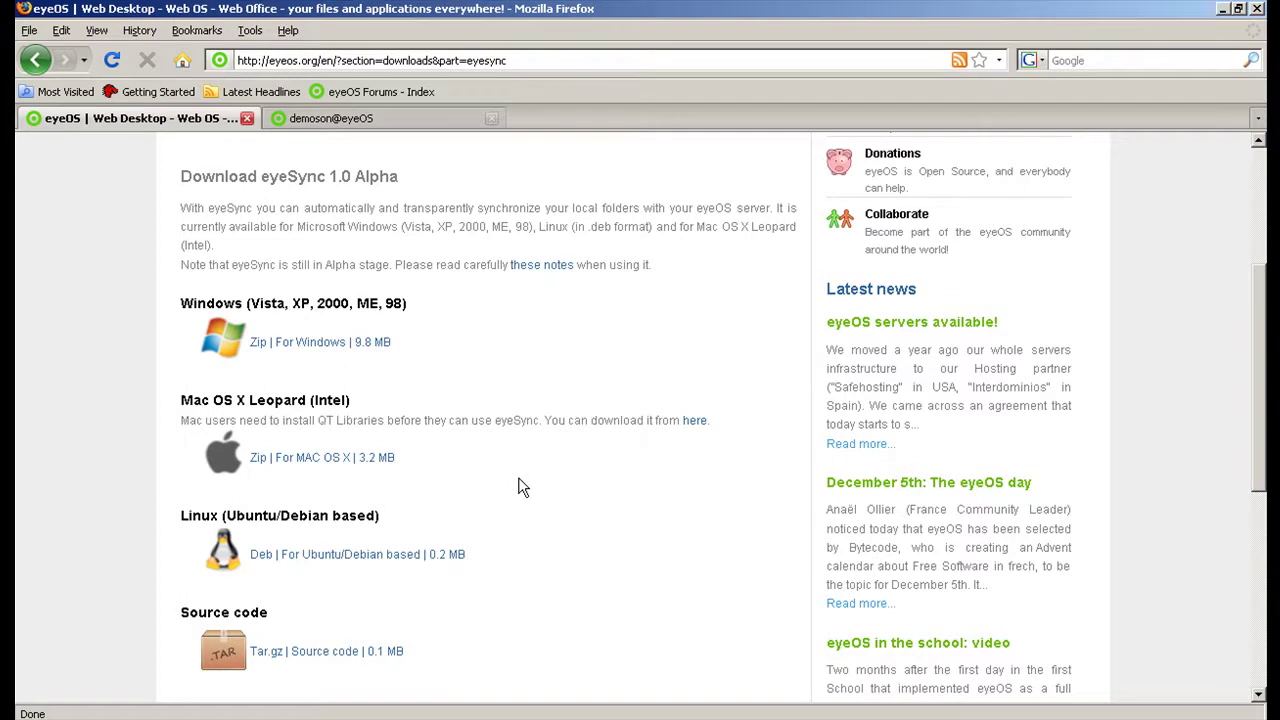
scroll(520, 487, up, 1)
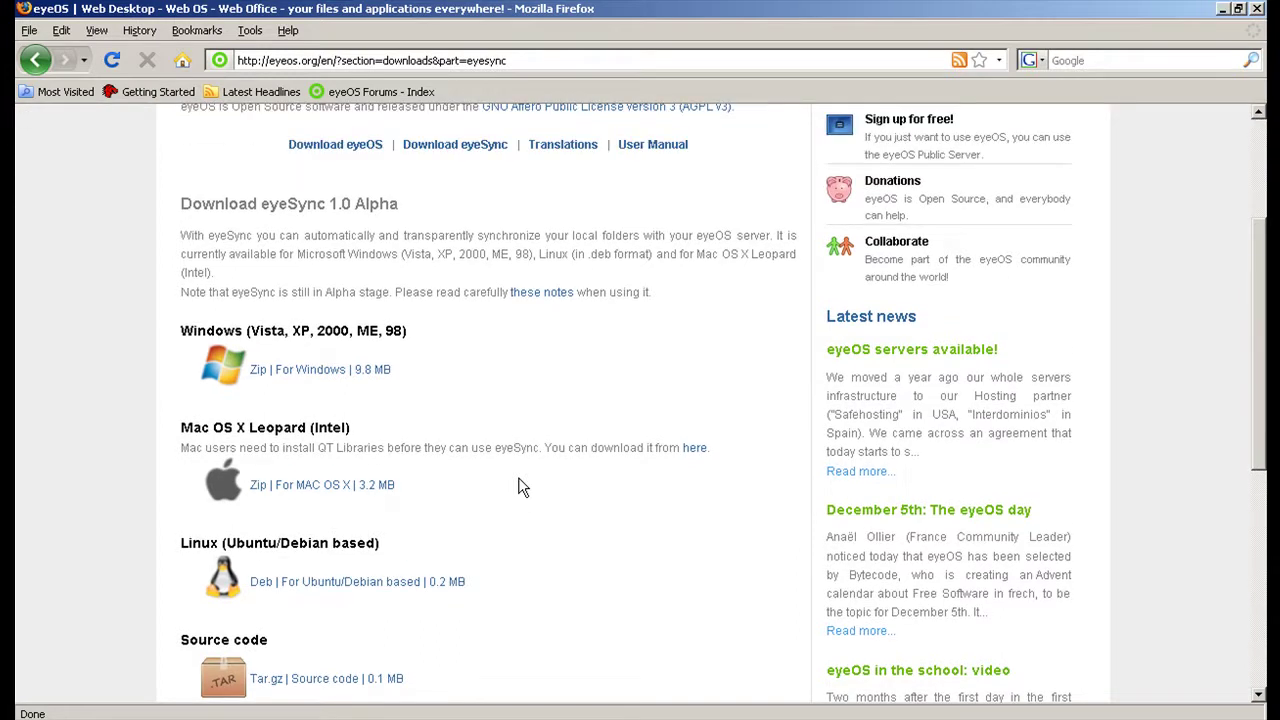
scroll(520, 487, up, 4)
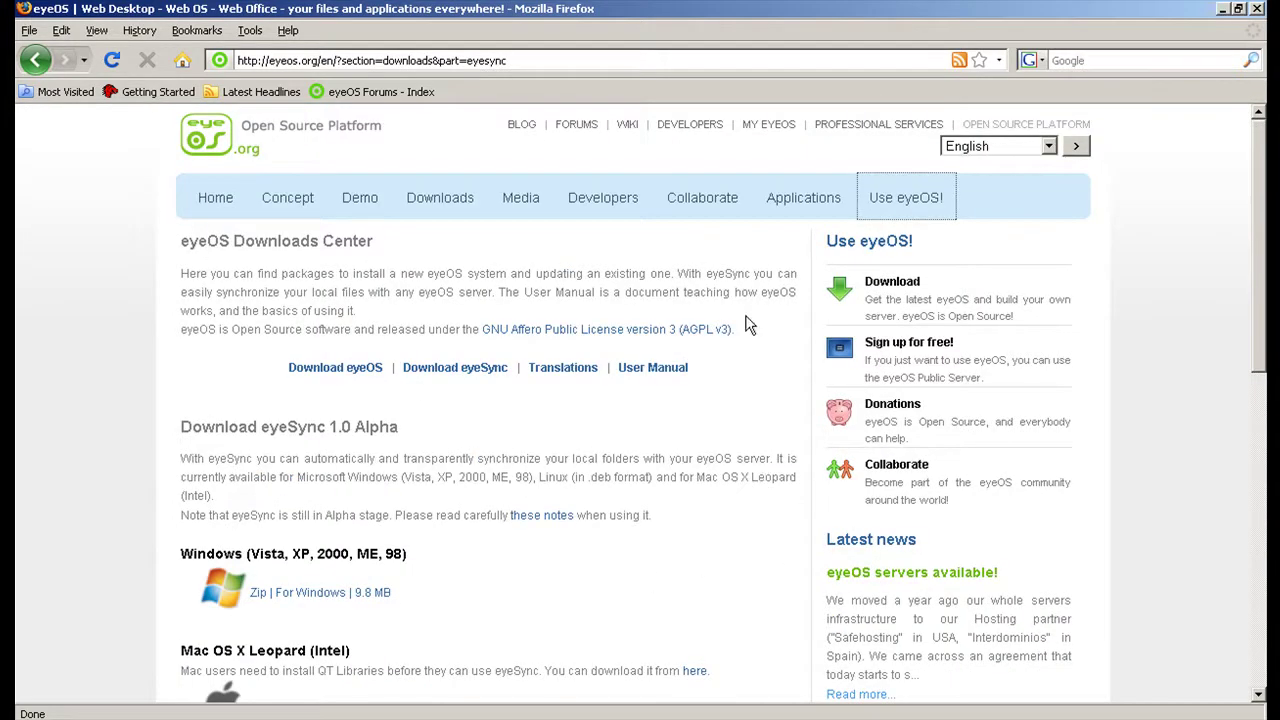
Sign in to eyeOS on the sign-in page with the account password.
click(890, 198)
key(Tab)
text(12345)
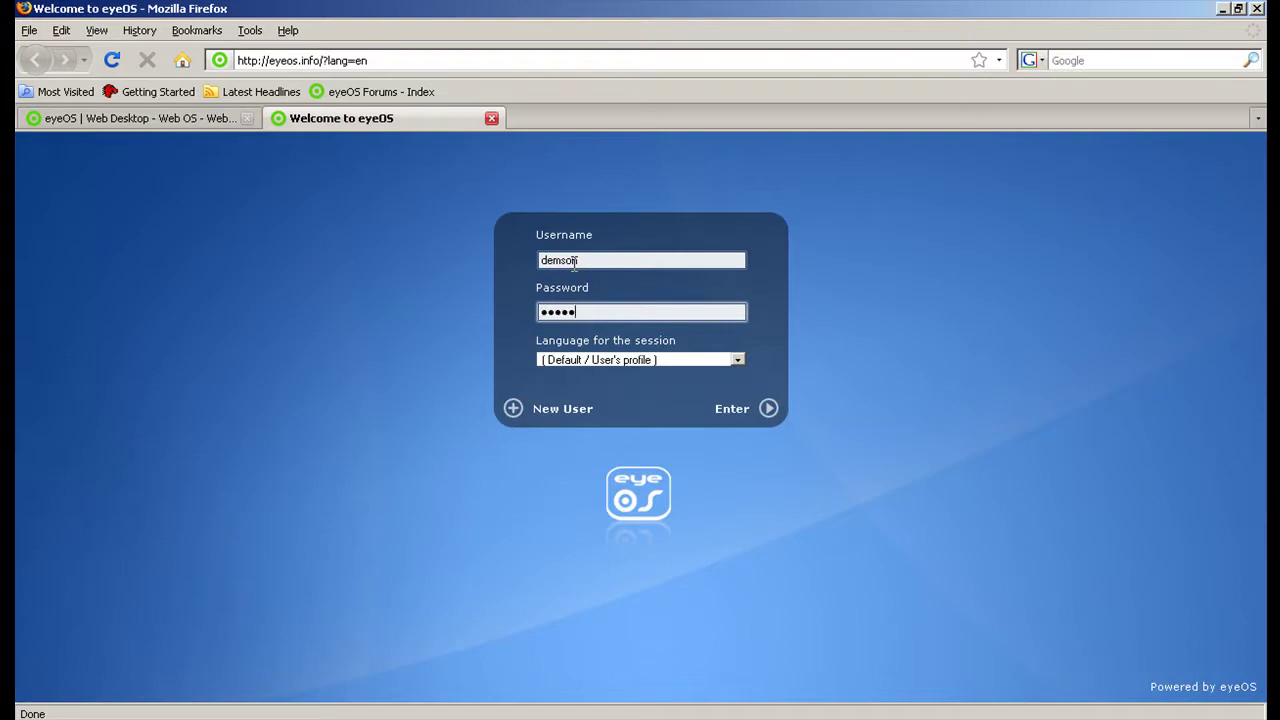
text(67)
key(Return)
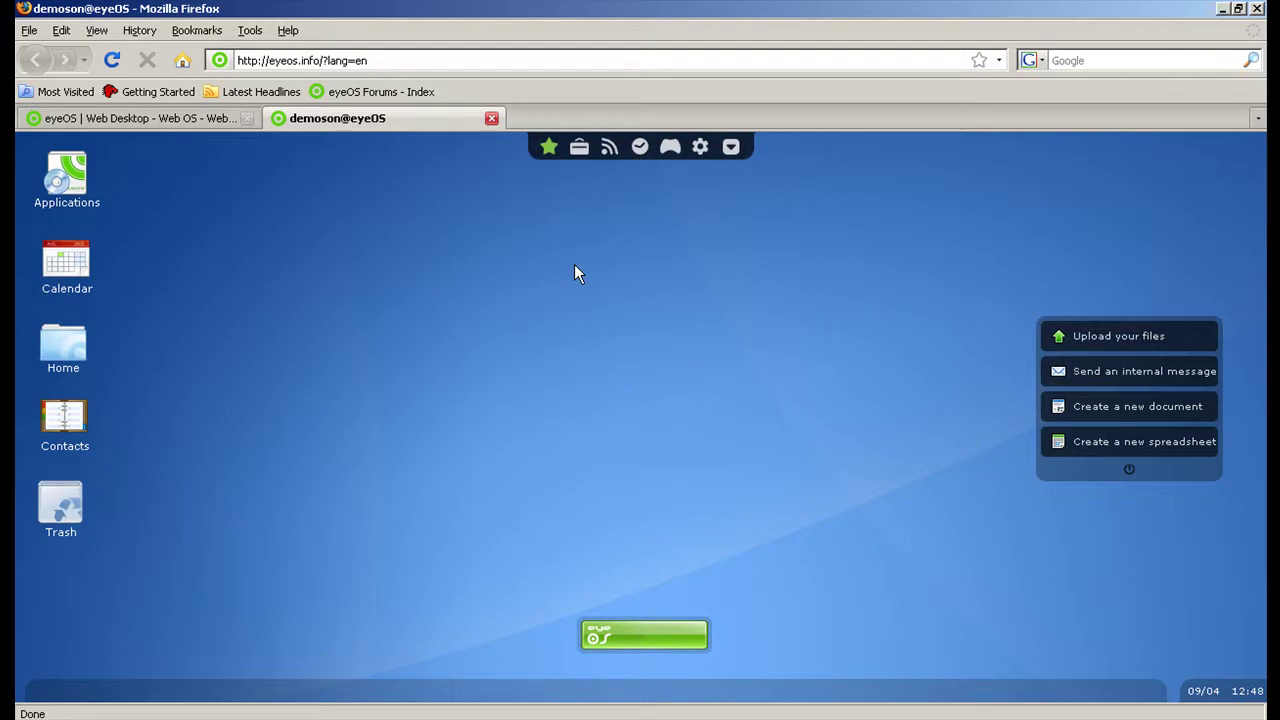
Open the Home folder and look inside Documents twice, returning to Home each time.
double_click(60, 340)
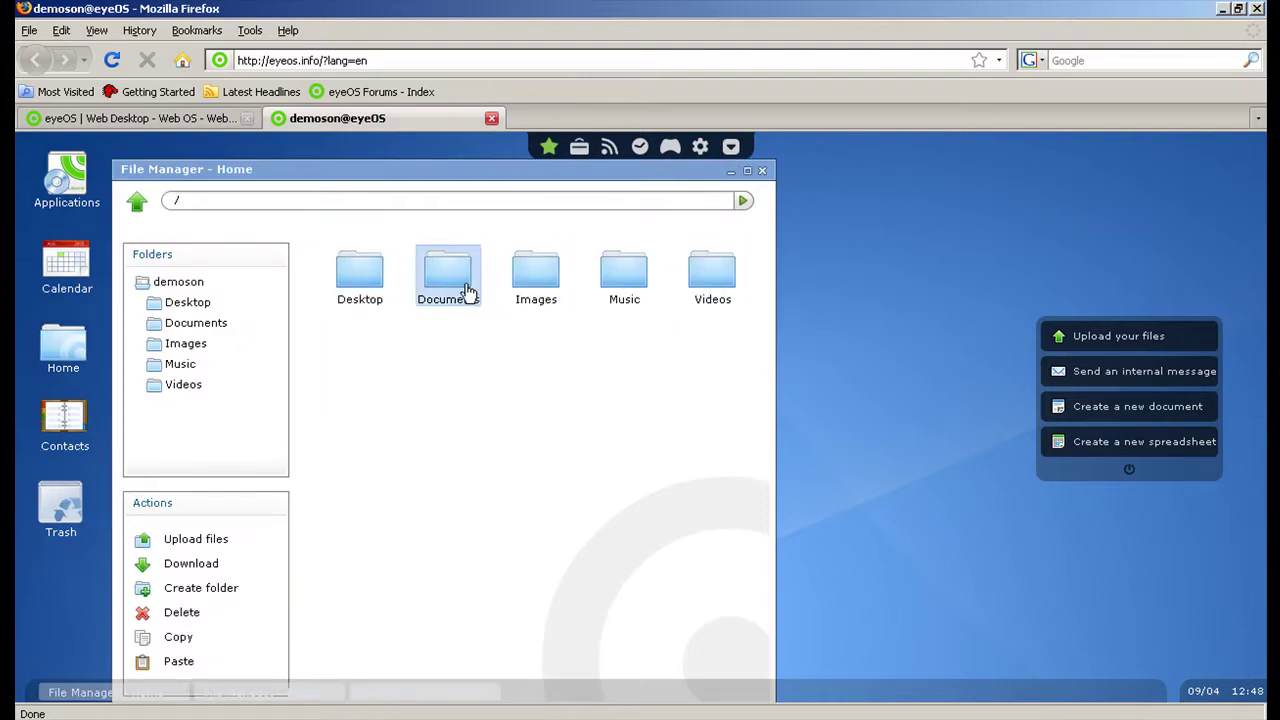
double_click(466, 280)
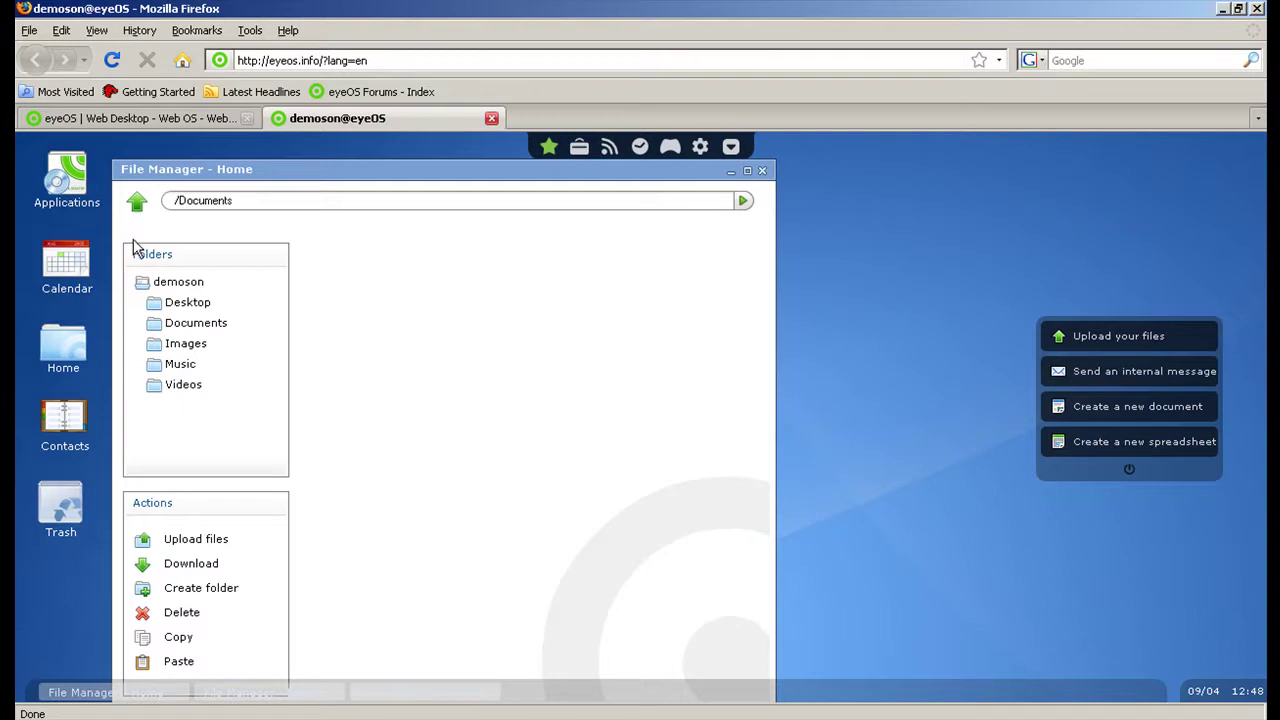
click(137, 205)
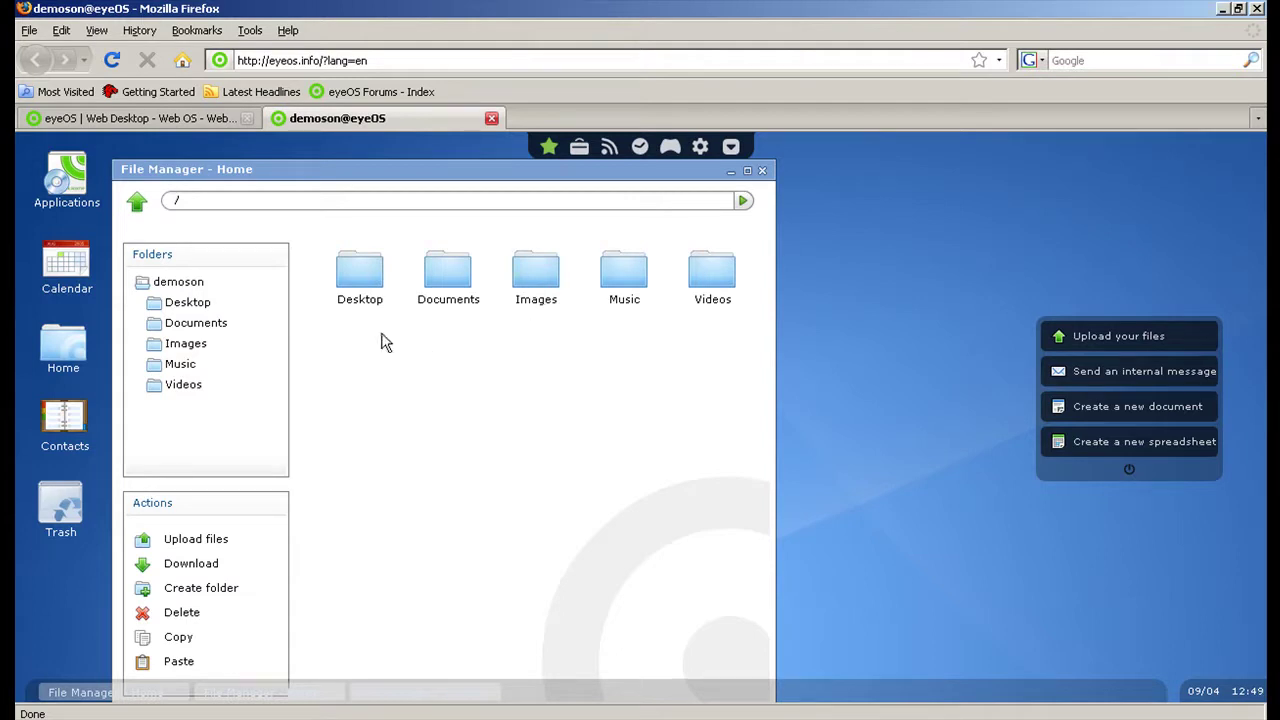
double_click(447, 285)
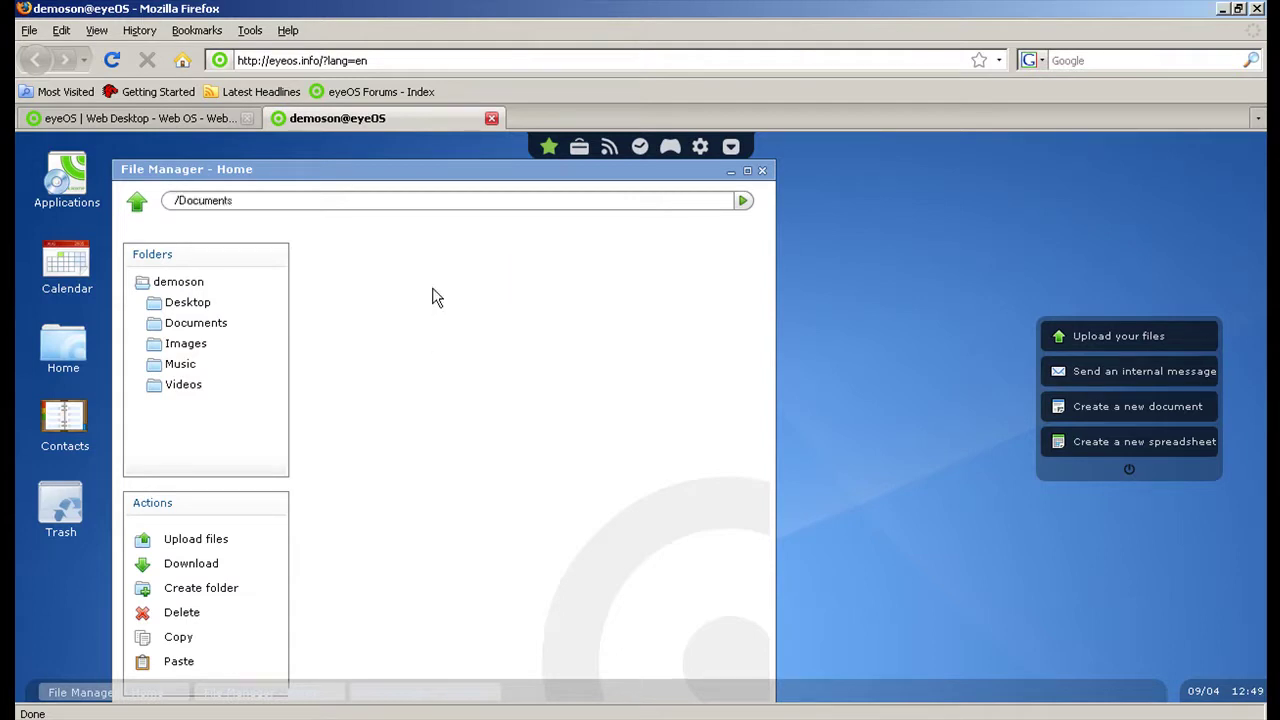
click(138, 205)
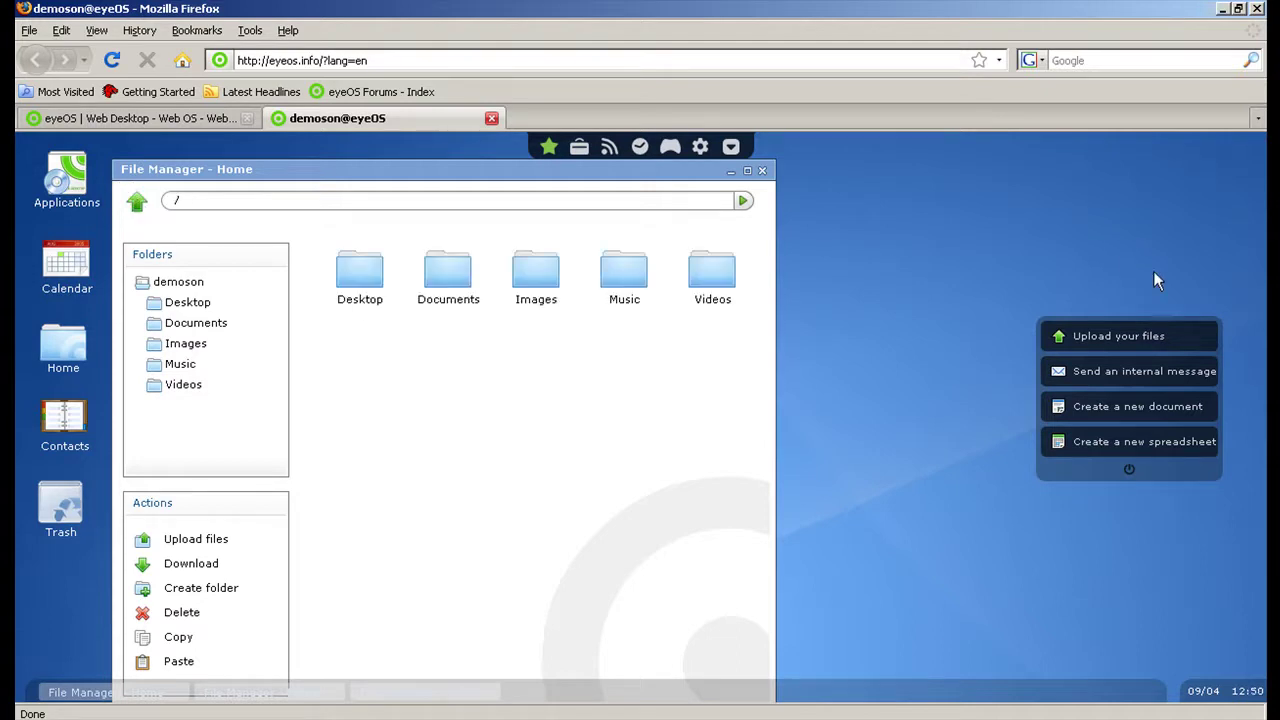
Minimize Firefox and My Documents, then open the desktop eyeSync folder and scroll its file list.
click(1223, 10)
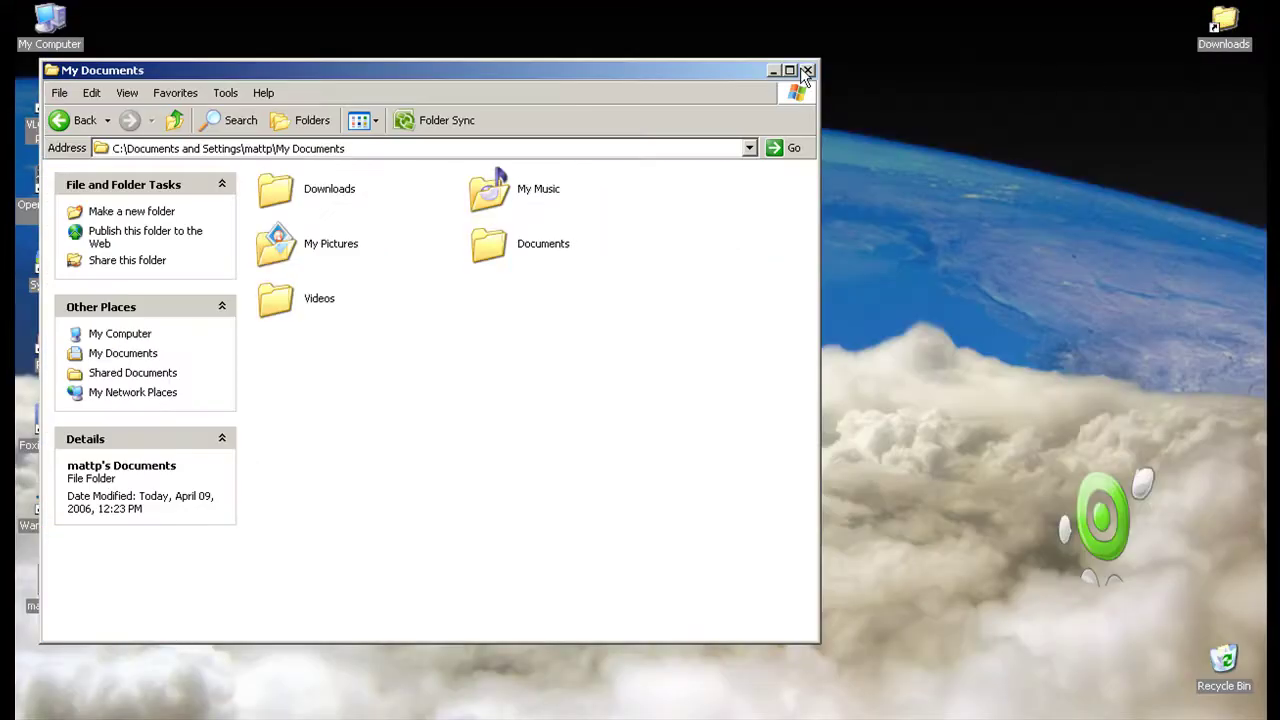
click(771, 68)
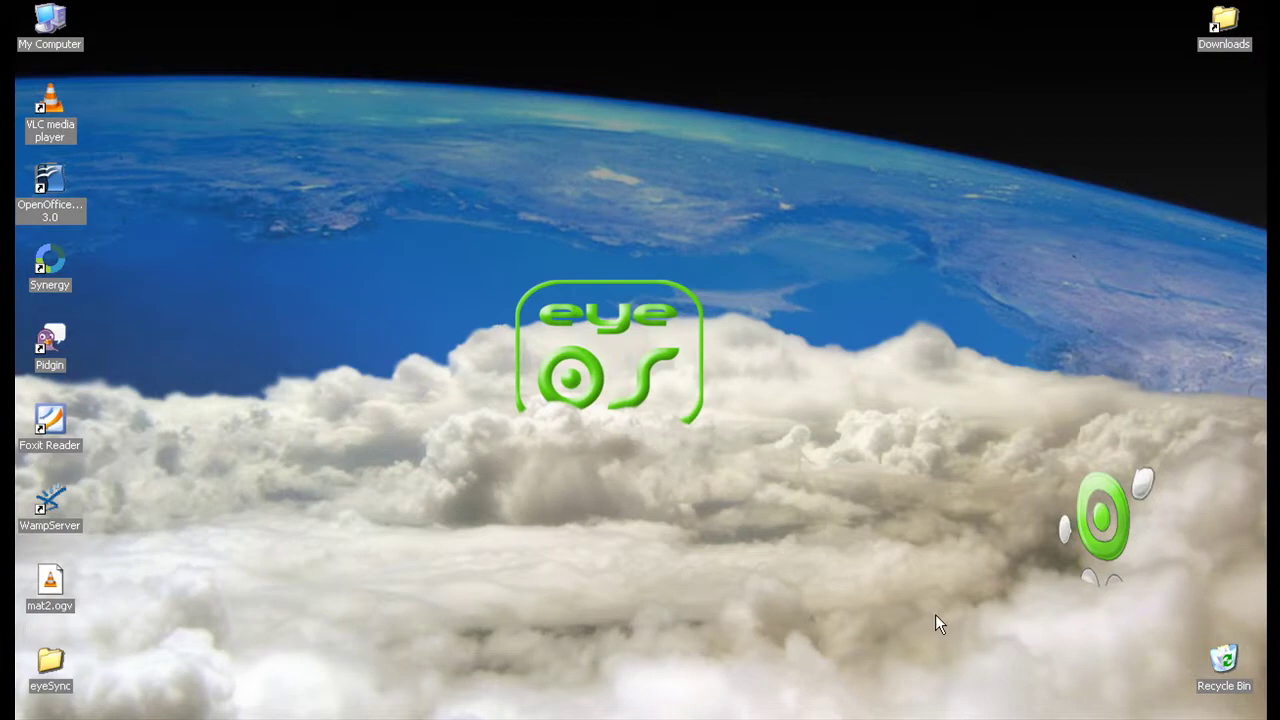
double_click(52, 665)
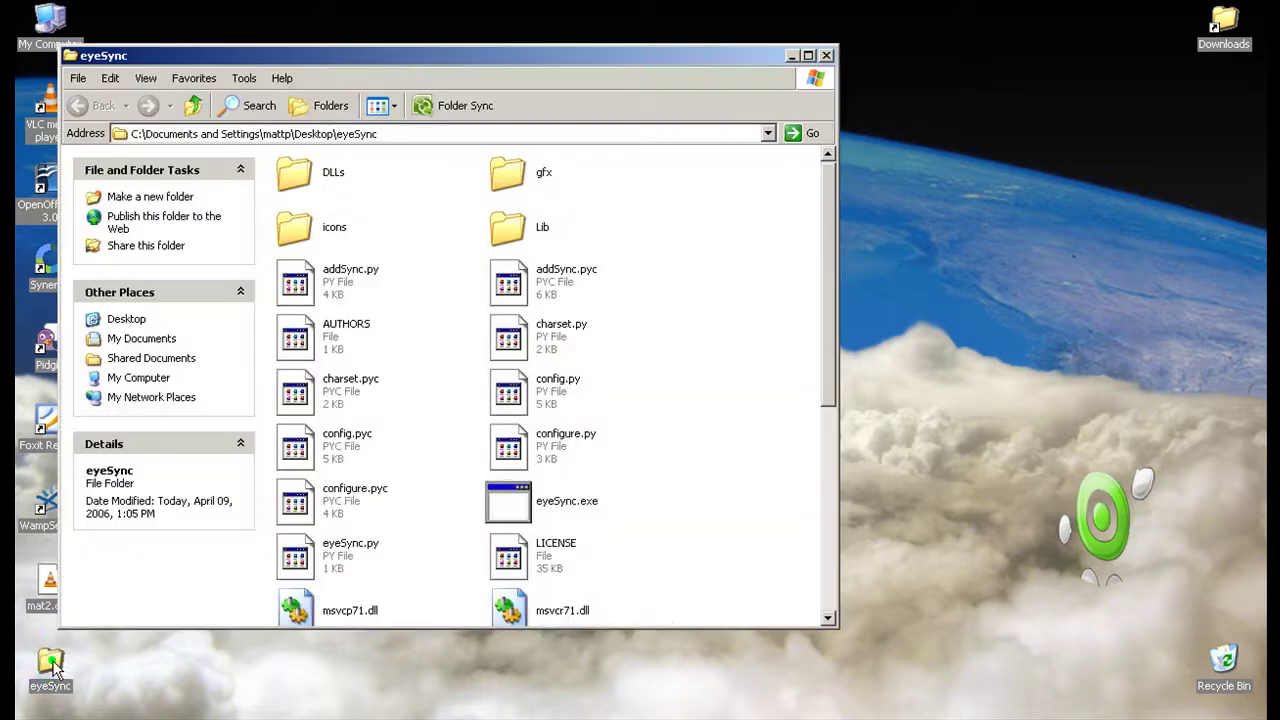
scroll(667, 449, down, 5)
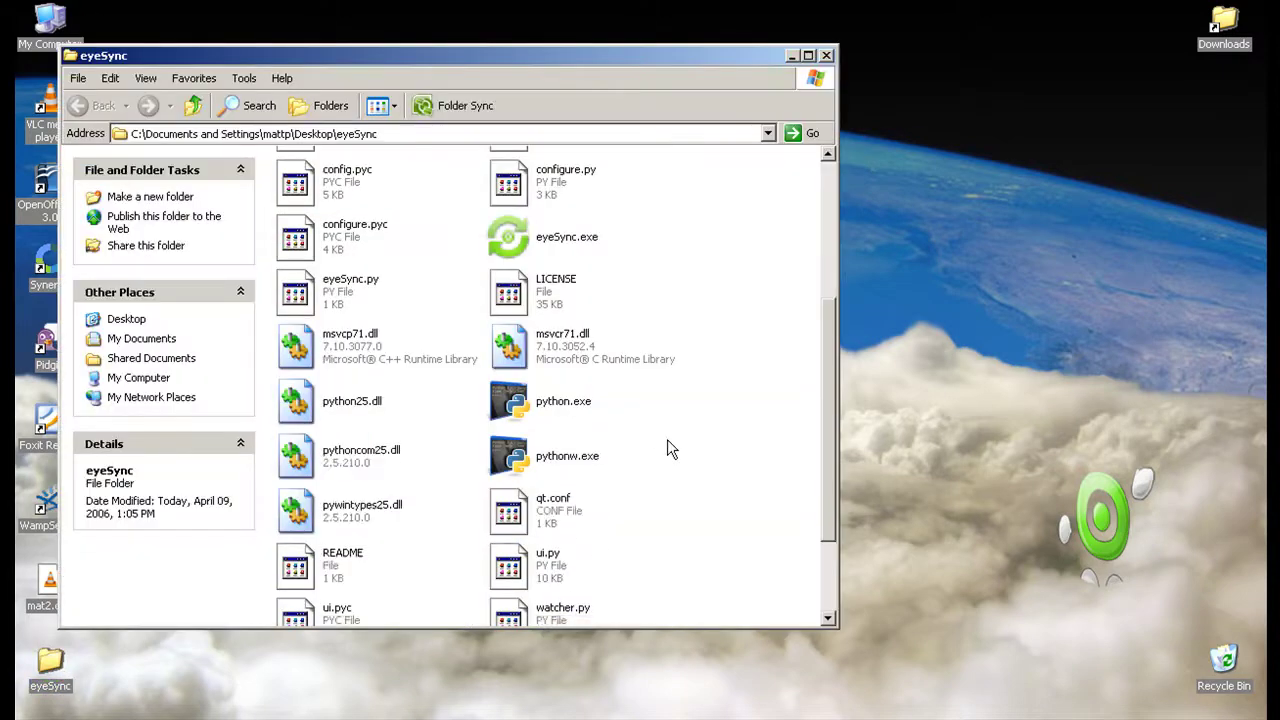
scroll(671, 449, up, 2)
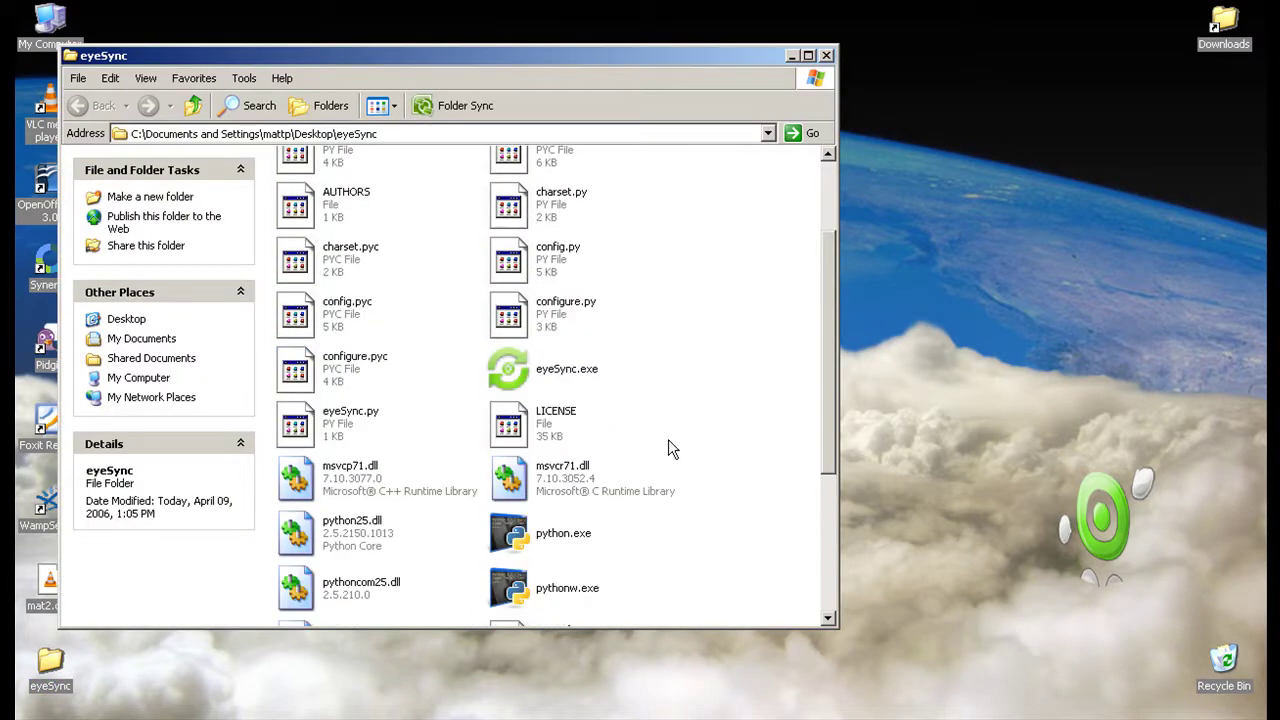
click(583, 379)
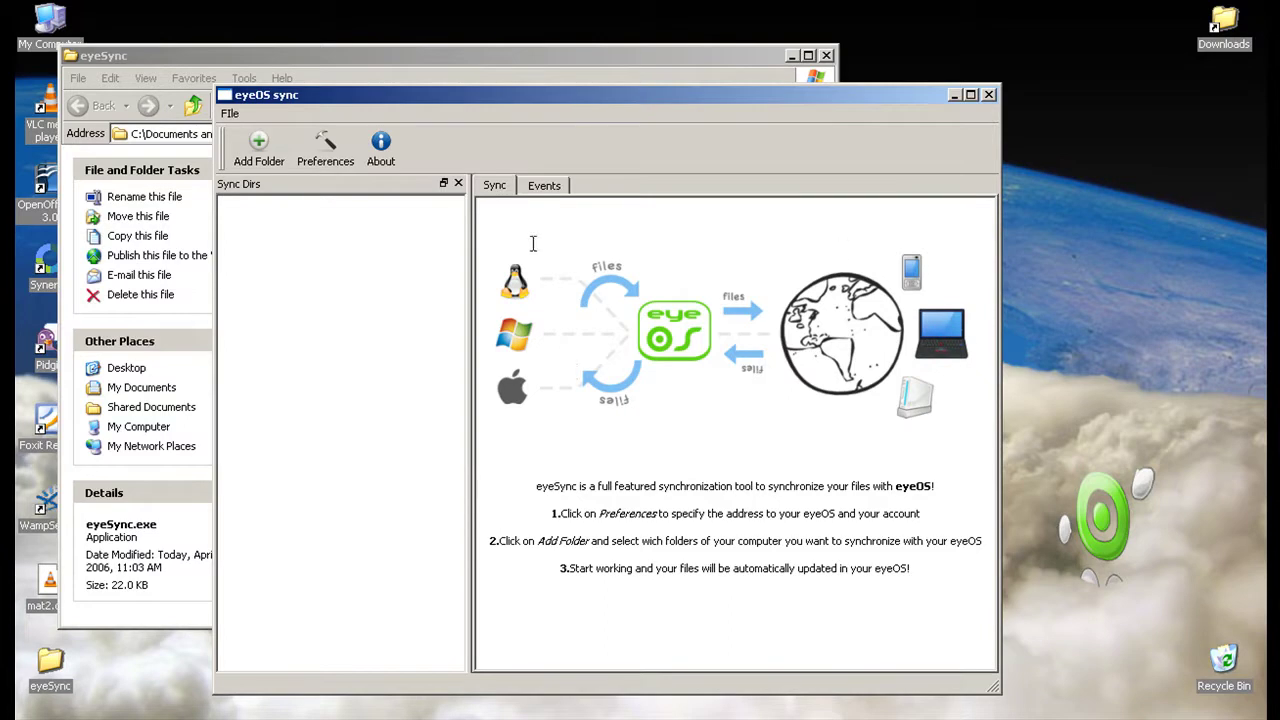
click(337, 177)
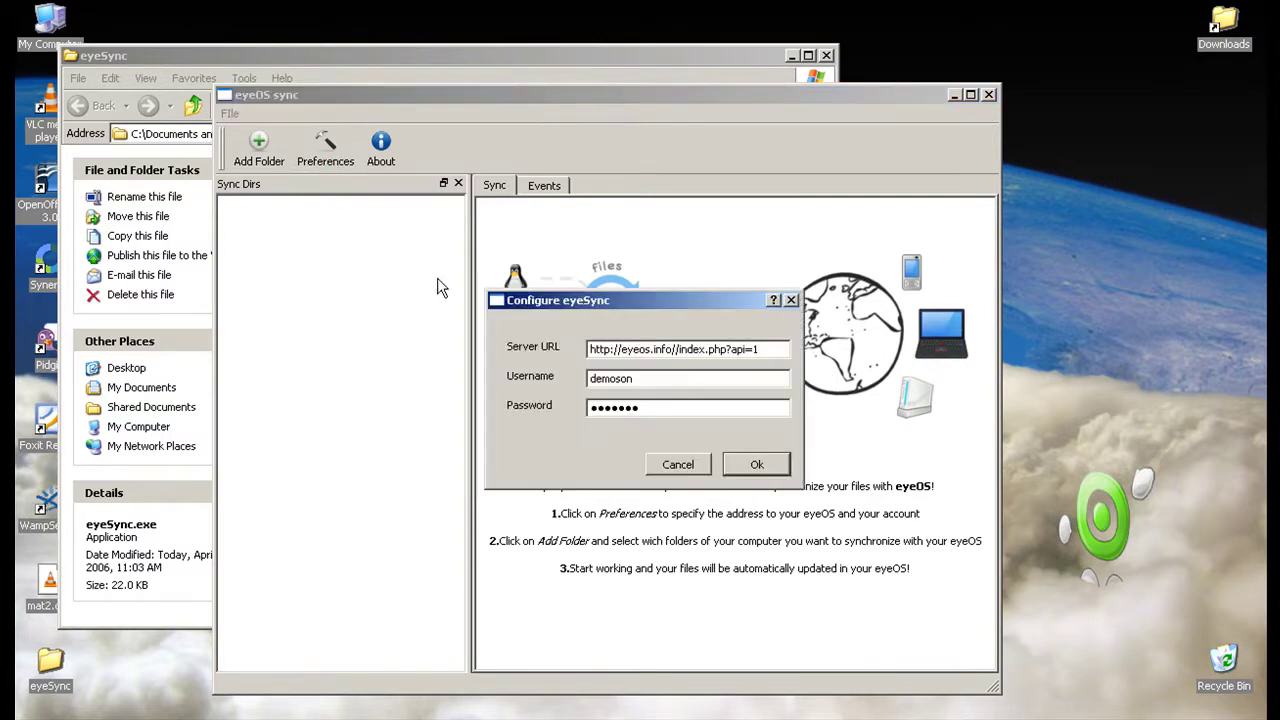
drag(766, 350, 583, 350)
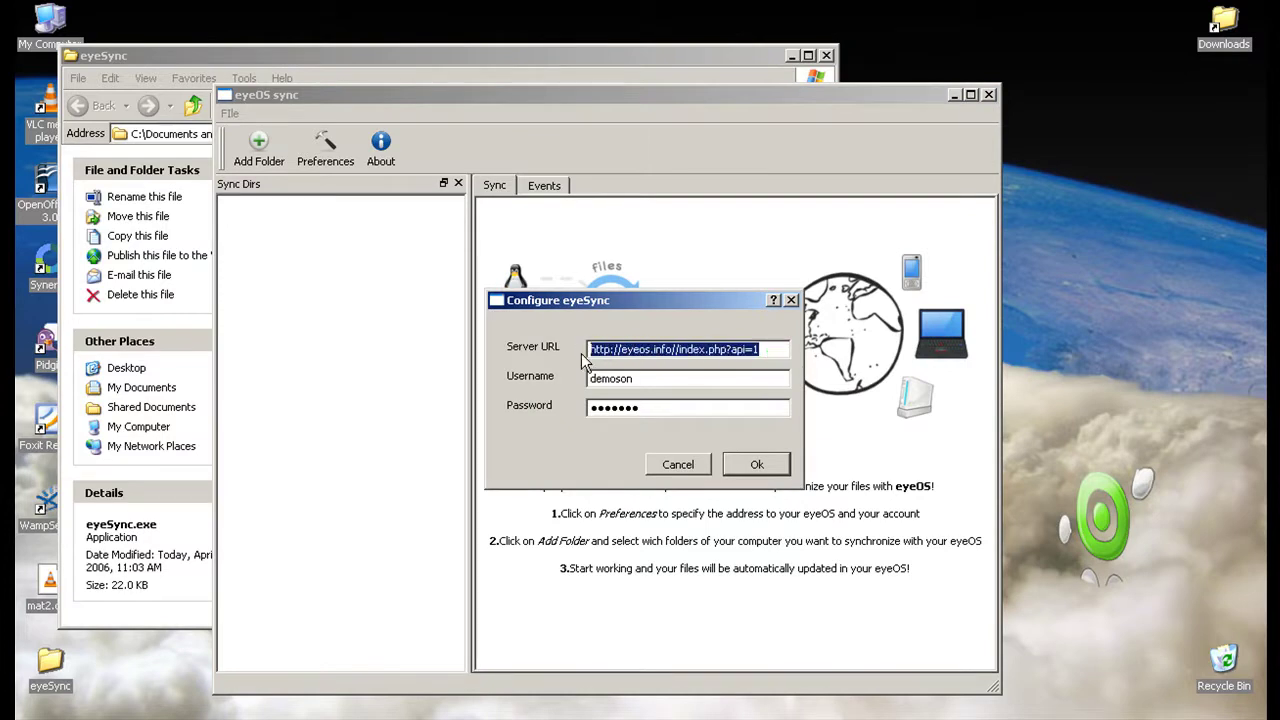
text(http://eyeos.info)
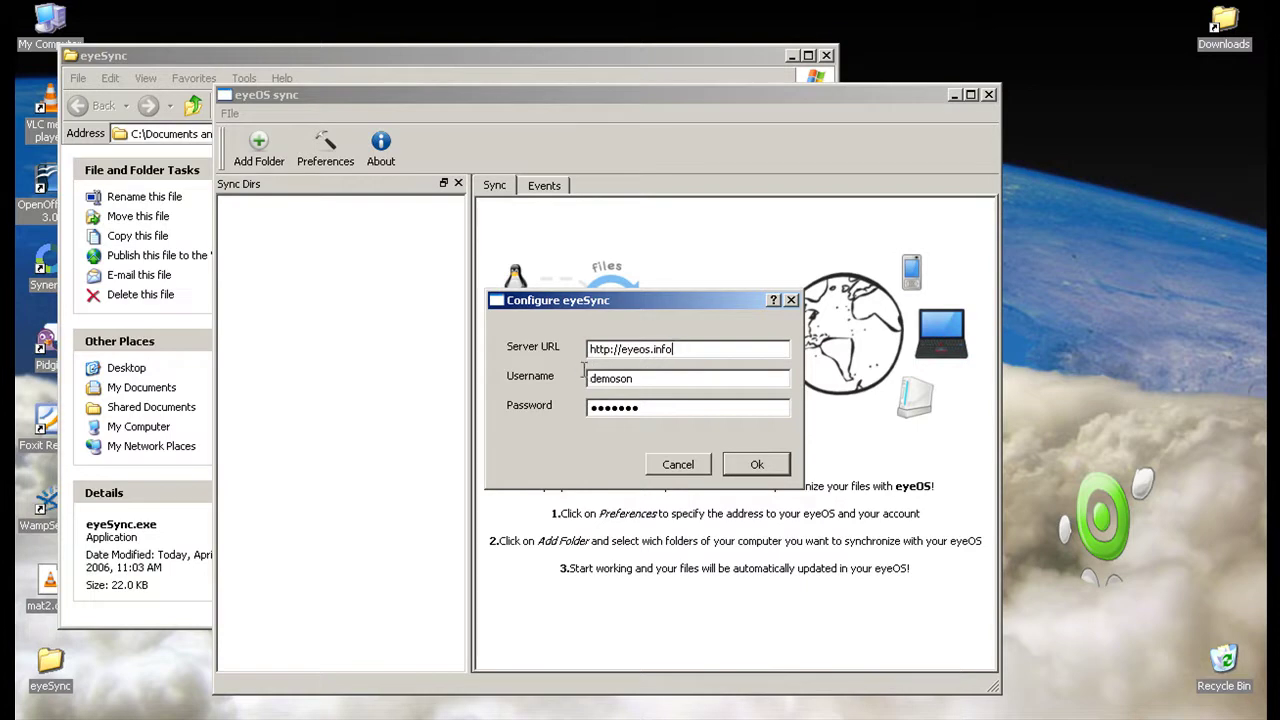
click(637, 380)
click(742, 463)
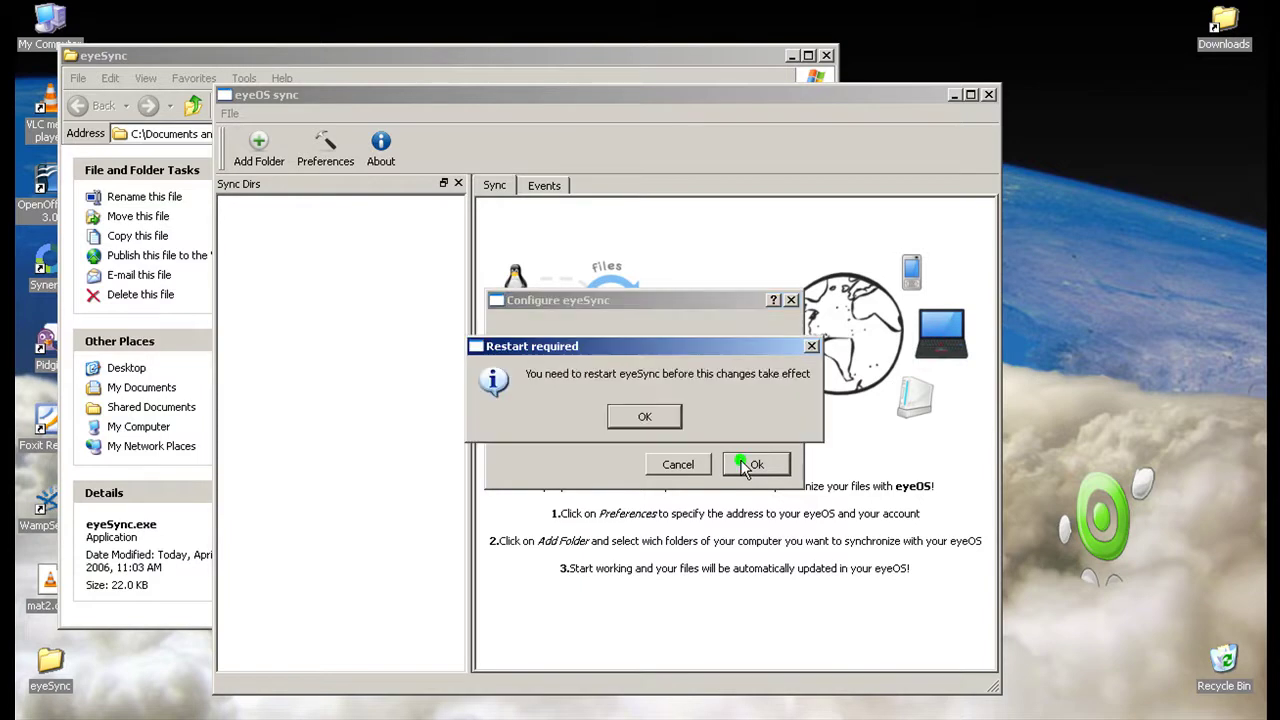
click(640, 416)
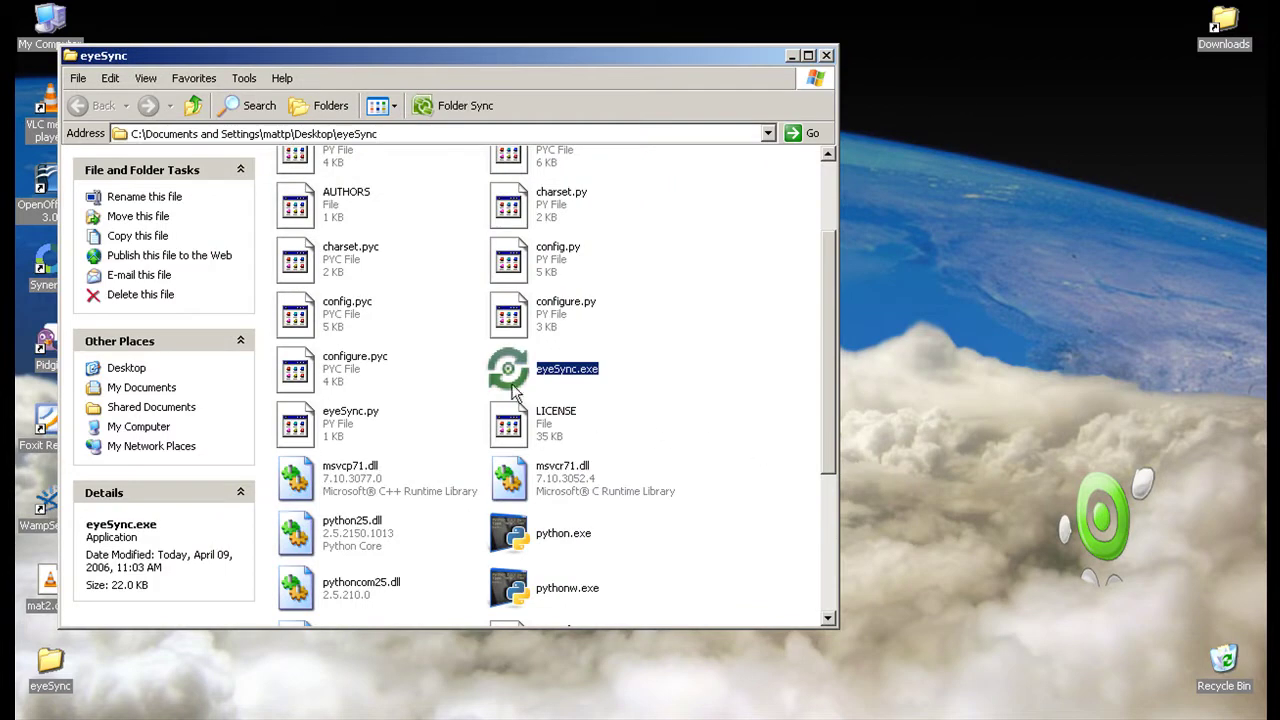
Relaunch eyeSync and start adding a new folder to sync.
double_click(512, 382)
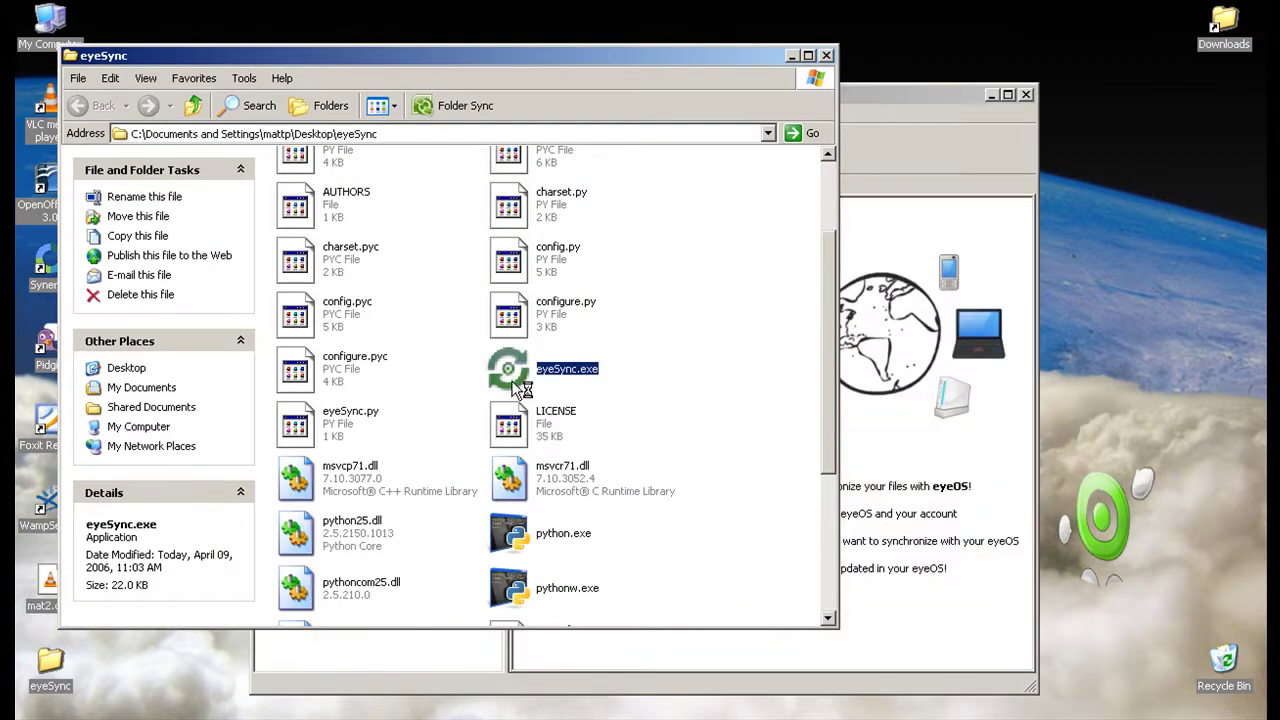
click(881, 456)
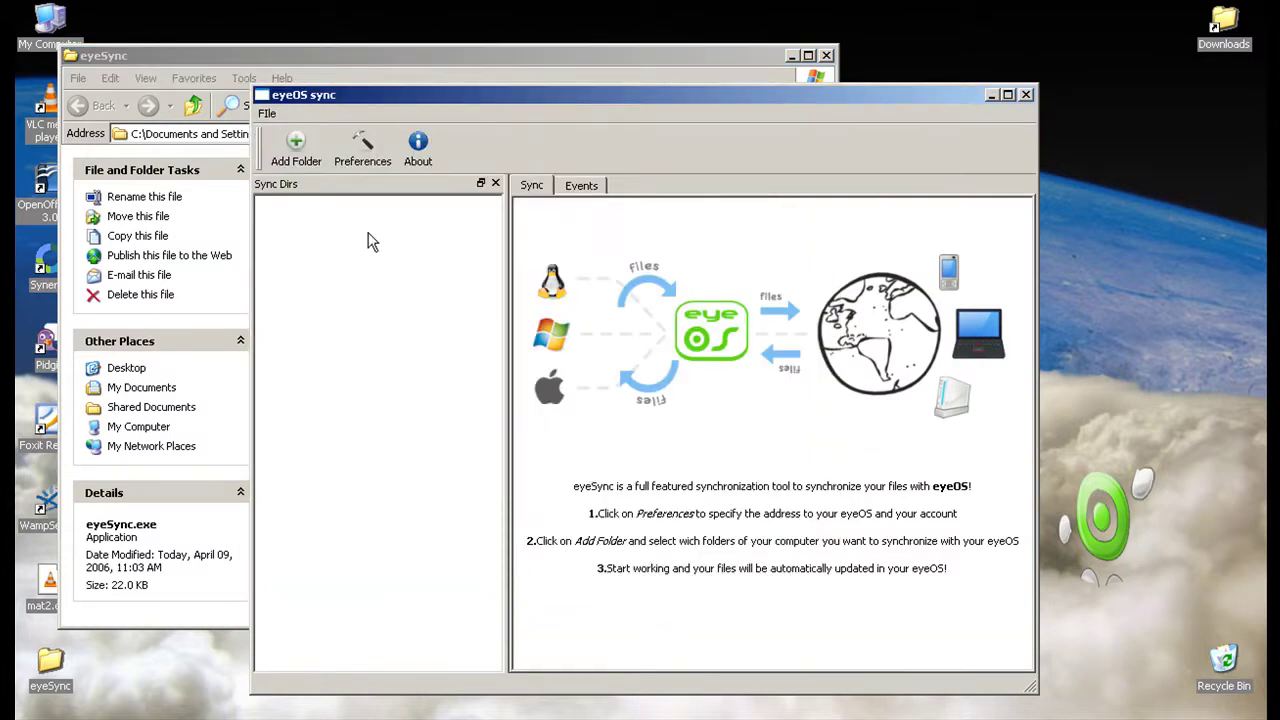
click(283, 153)
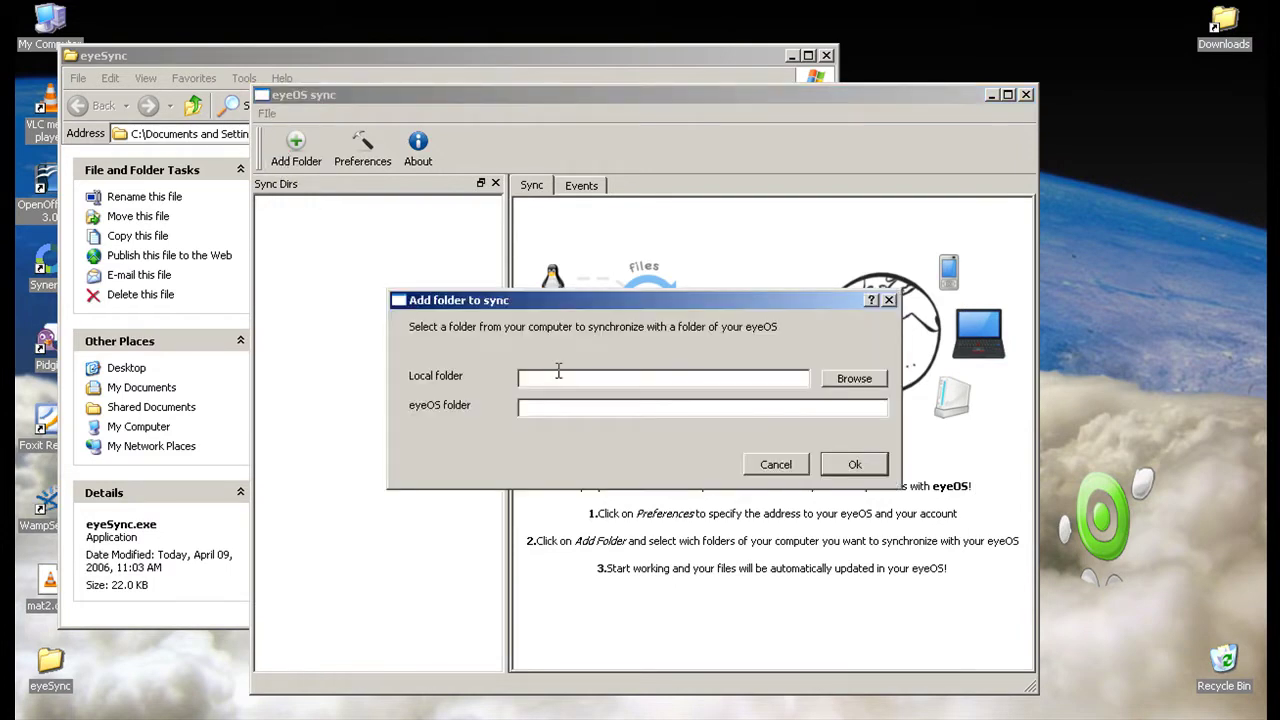
Choose My Documents > Documents > My Pictures as the local folder and move the dialog left.
click(852, 380)
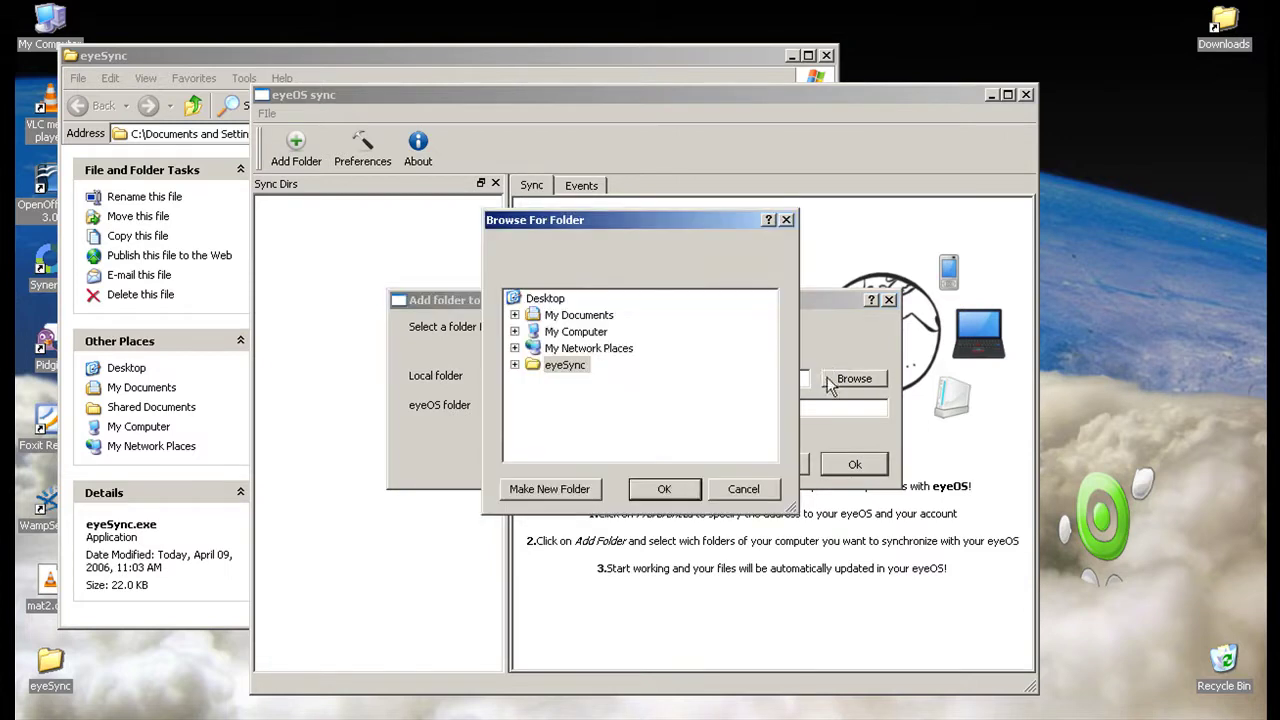
click(514, 315)
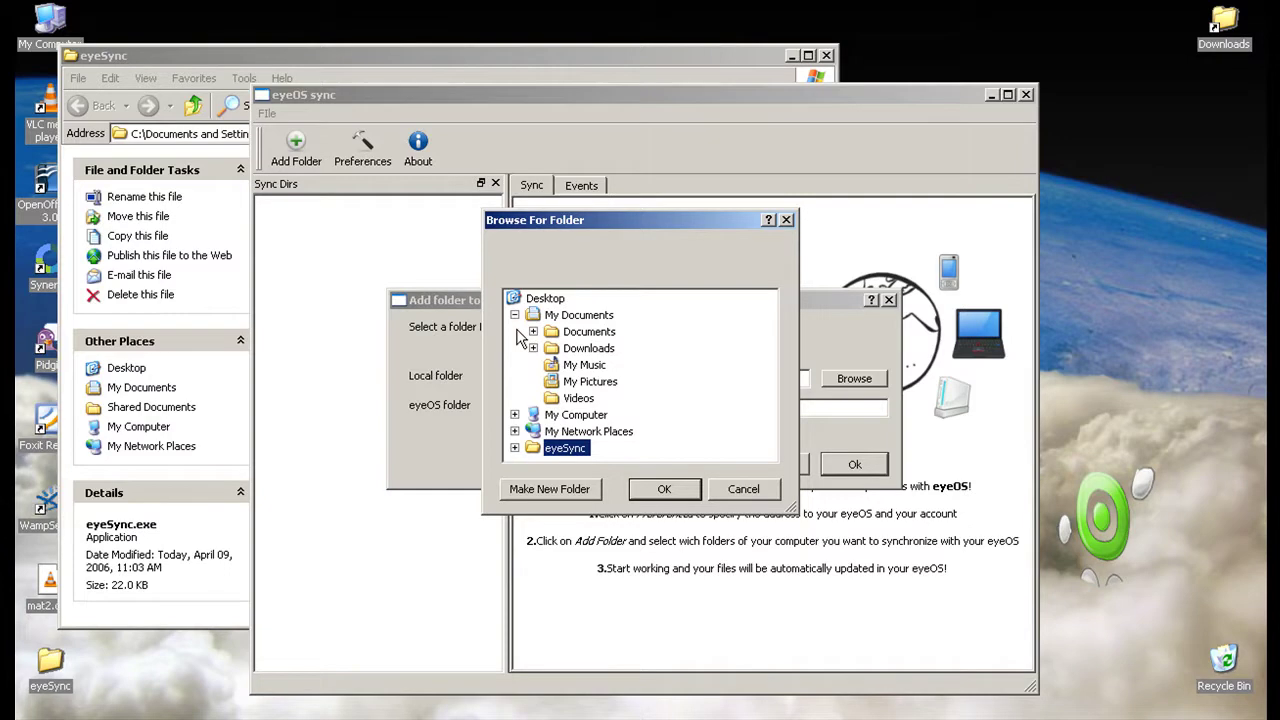
click(533, 331)
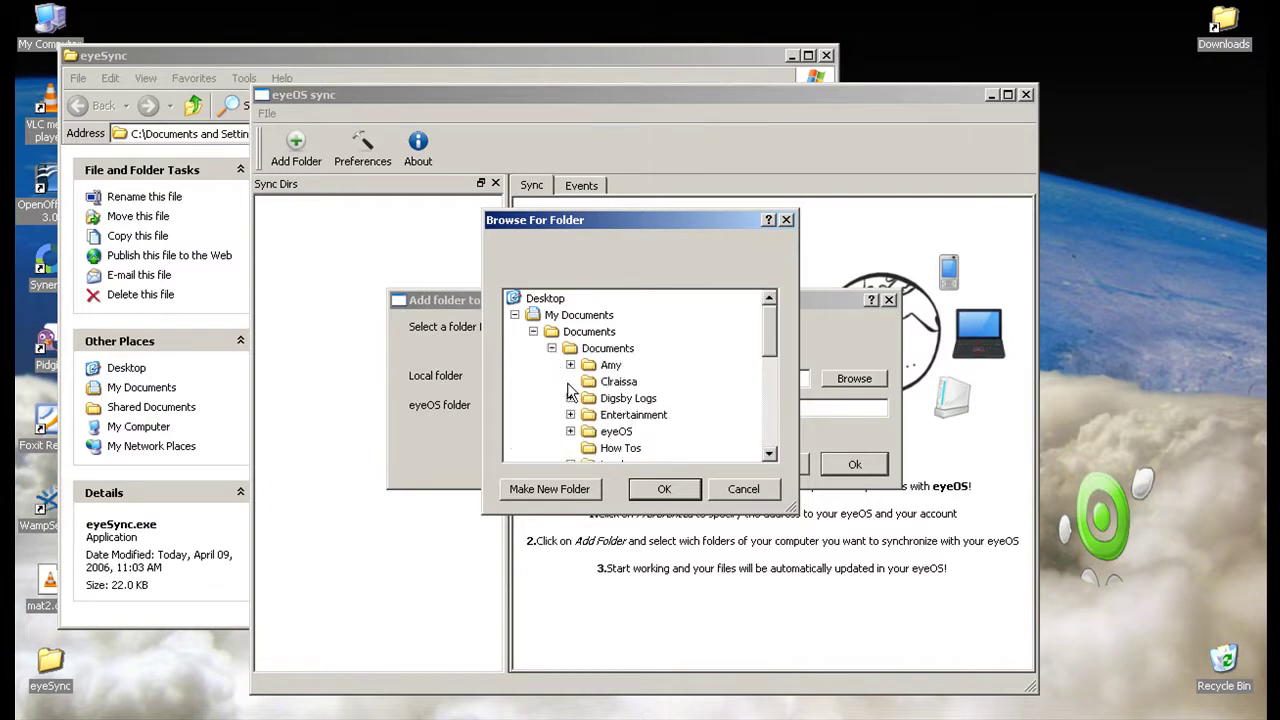
scroll(571, 390, down, 1)
scroll(571, 390, down, 2)
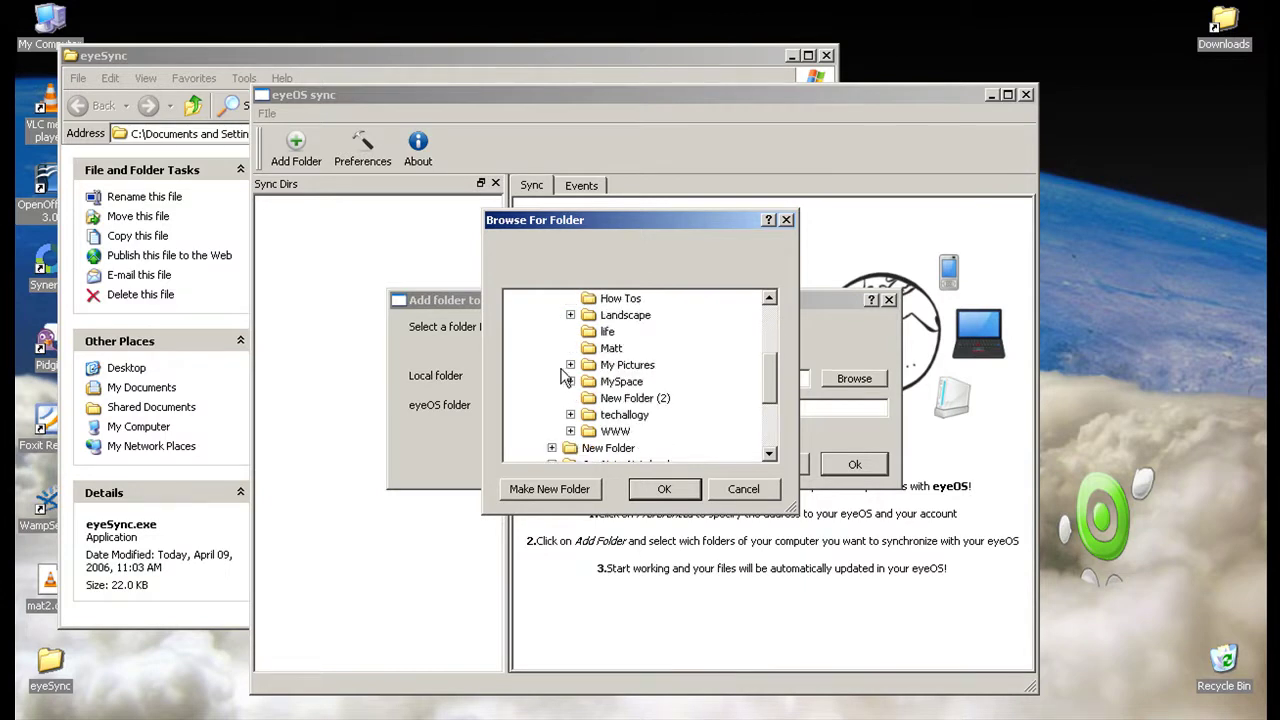
click(570, 365)
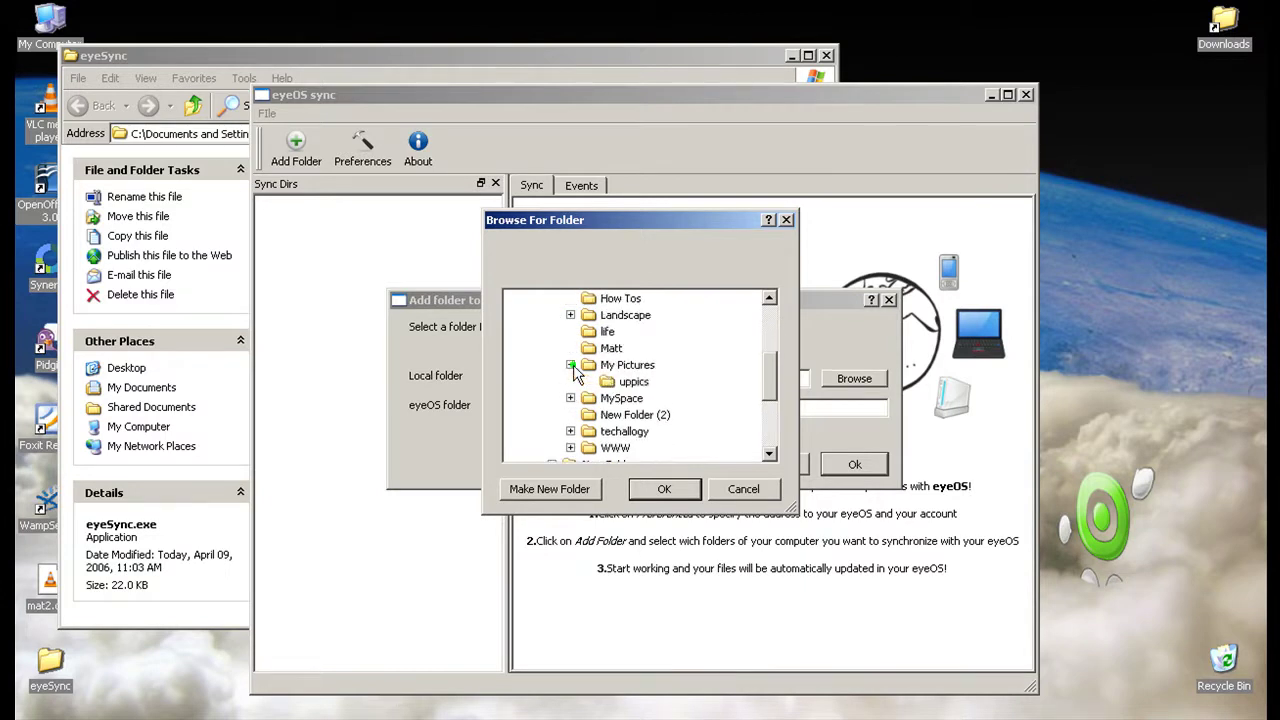
click(625, 365)
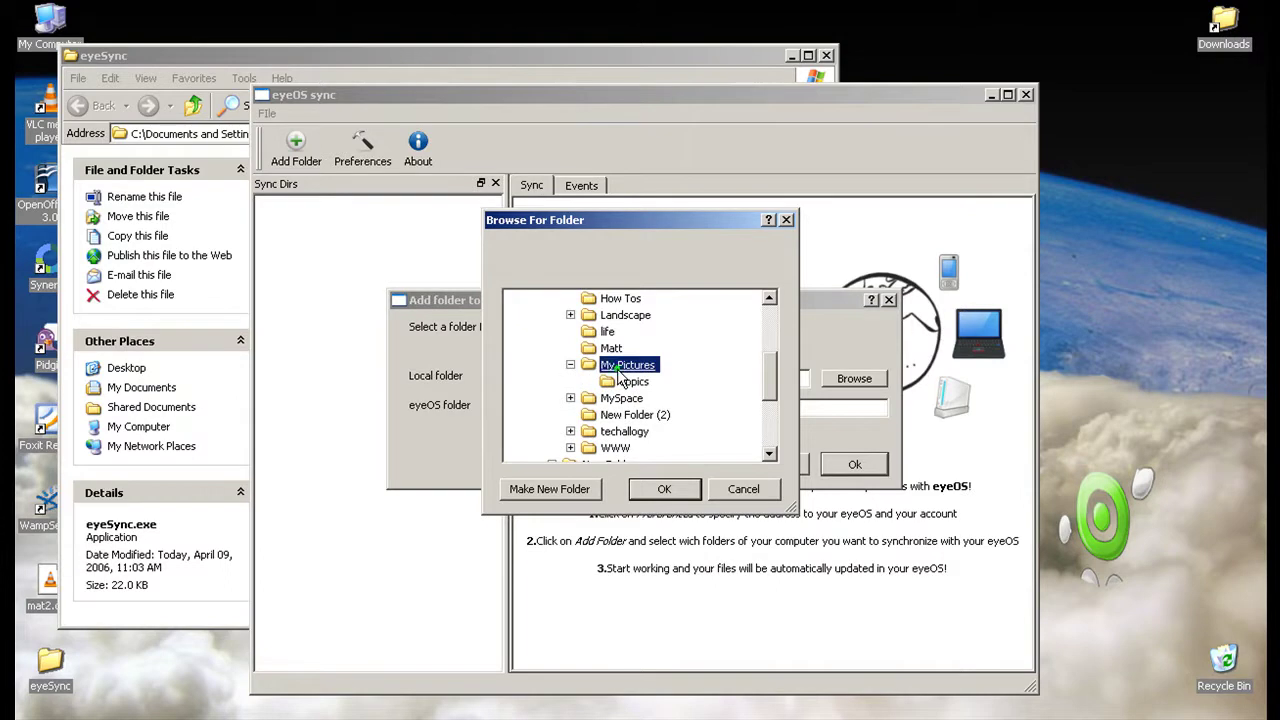
click(664, 489)
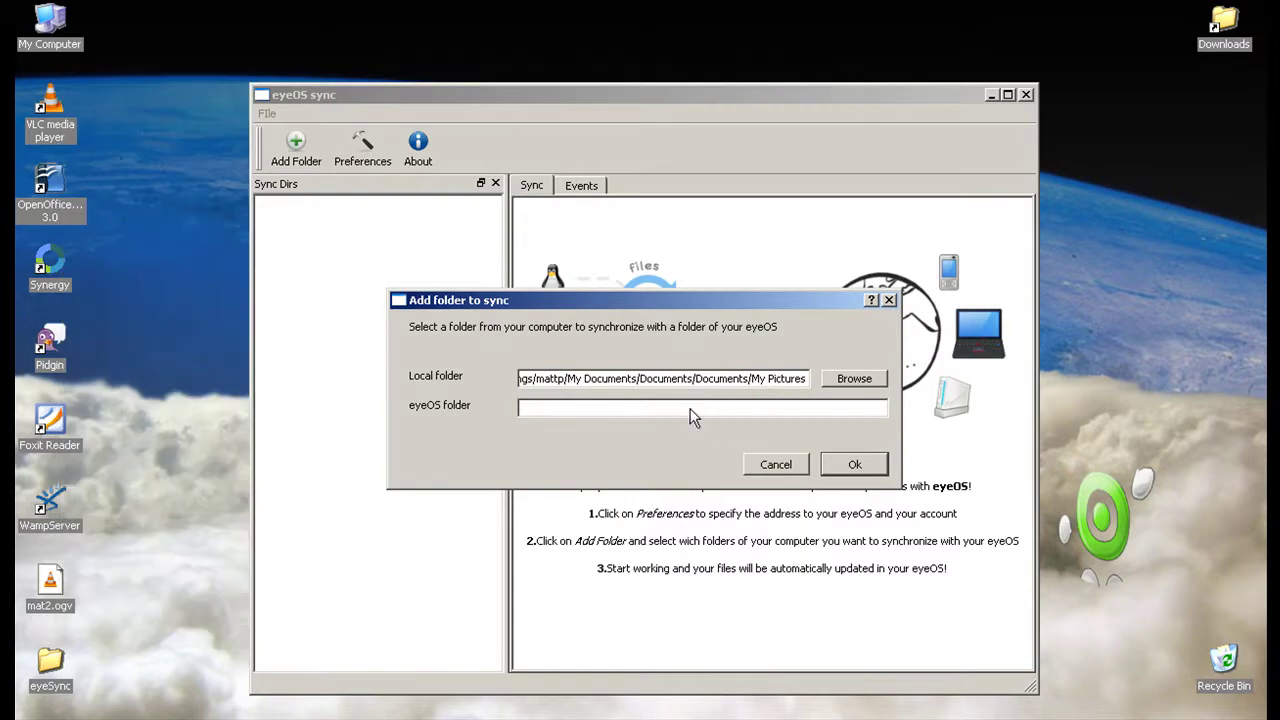
click(689, 410)
drag(624, 301, 376, 273)
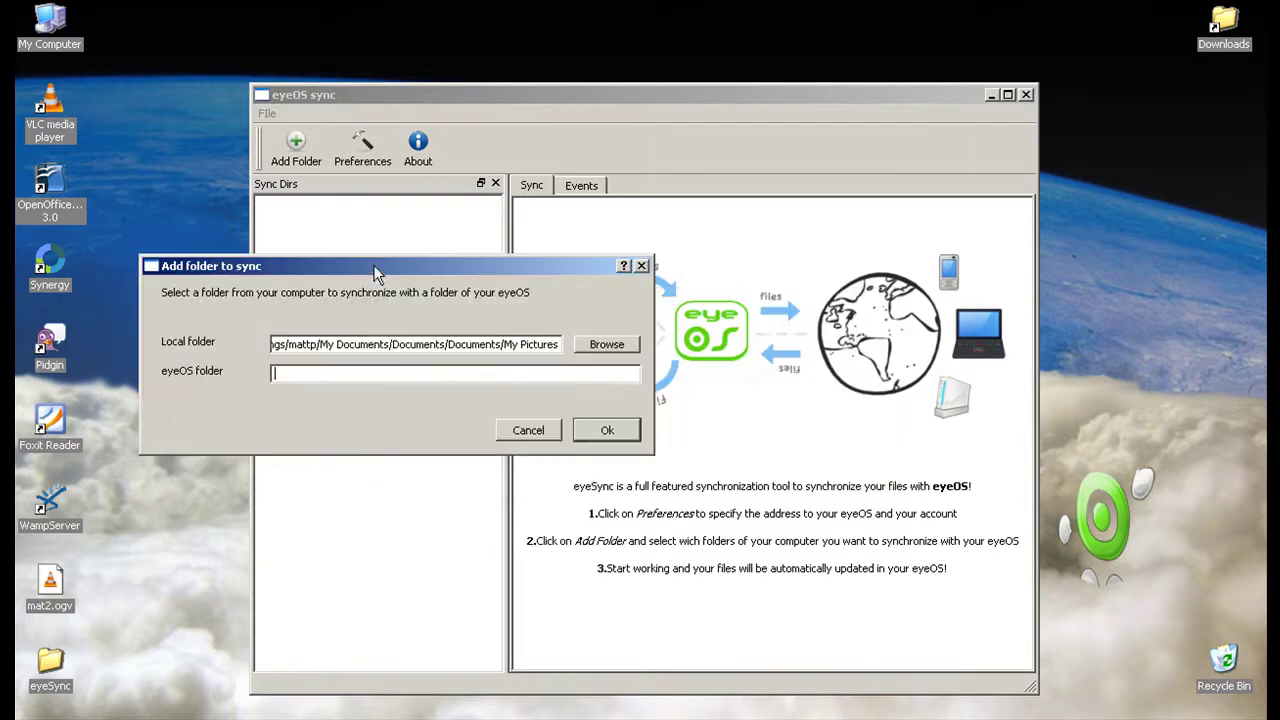
click(338, 372)
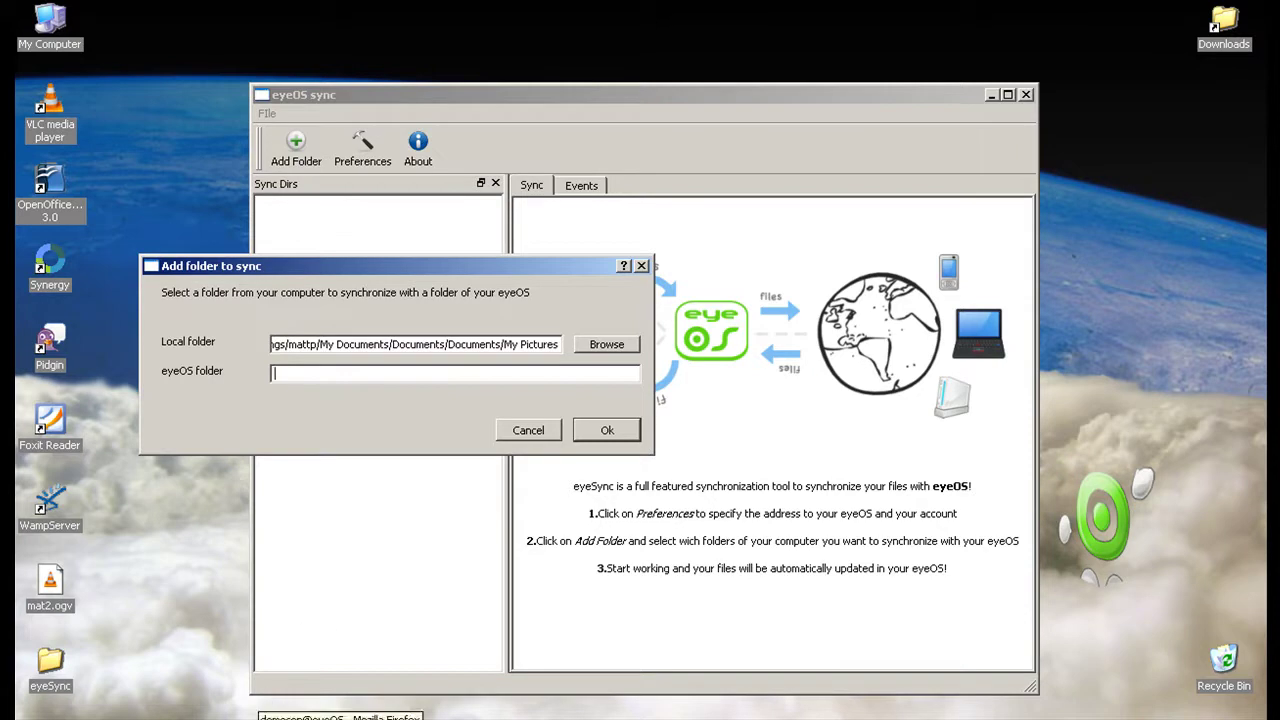
Bring File Manager forward and create a new folder named 'pic' in the eyeOS home folder.
click(340, 717)
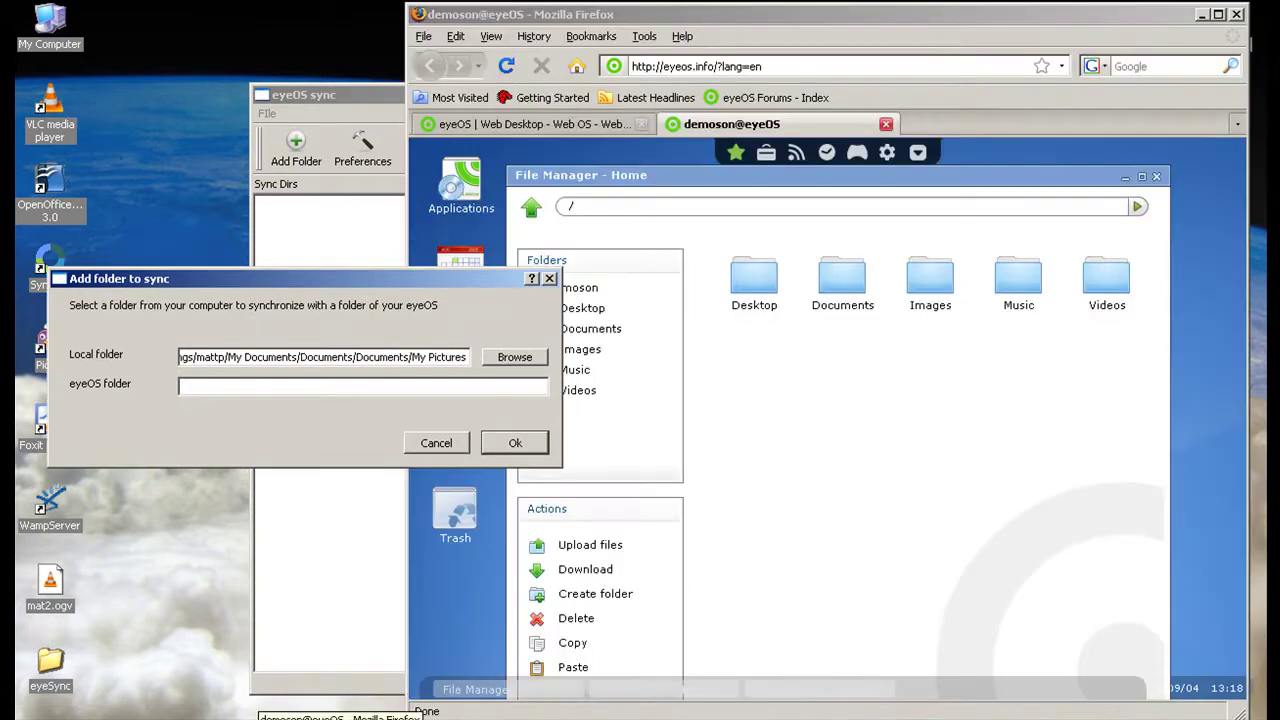
click(783, 371)
right_click(783, 371)
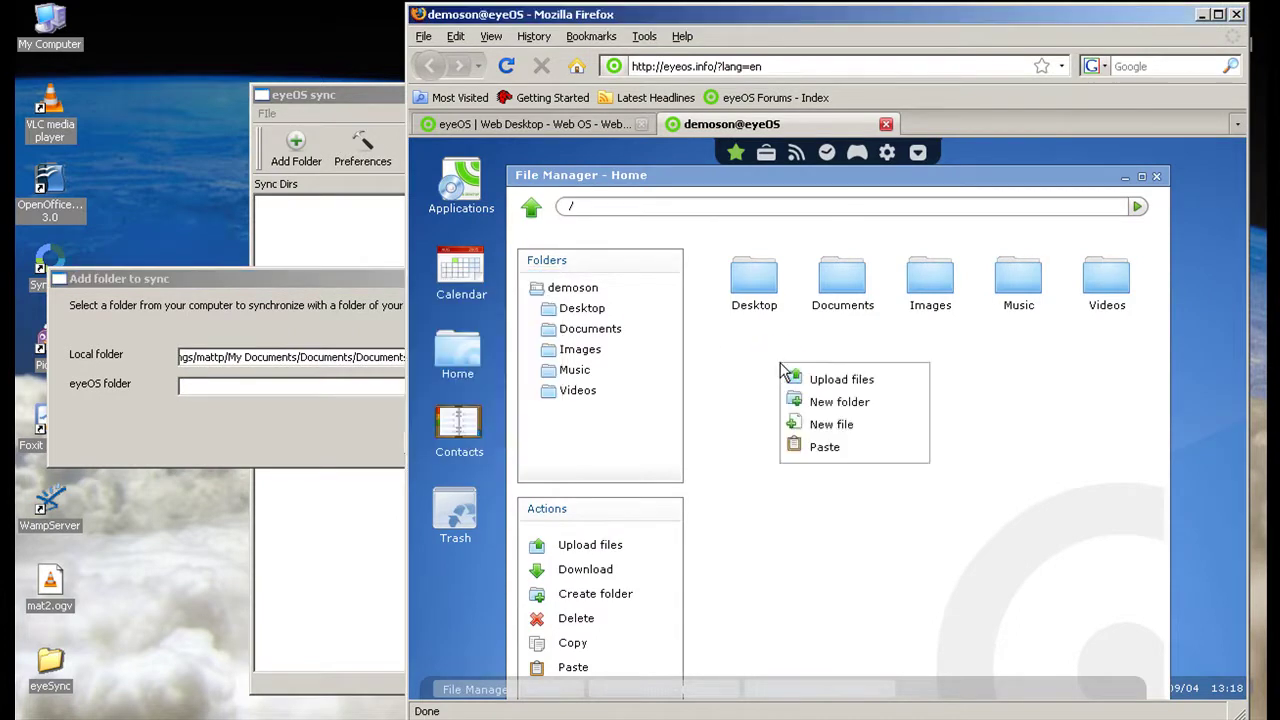
click(817, 401)
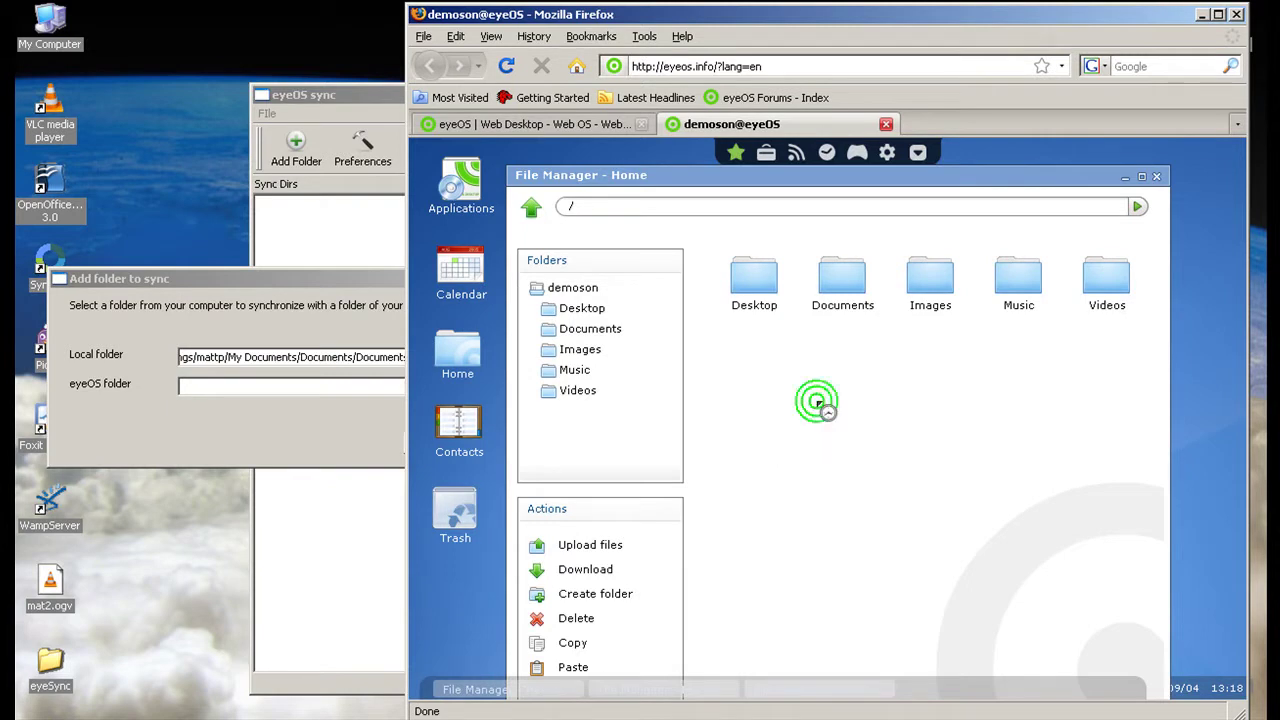
text(pic)
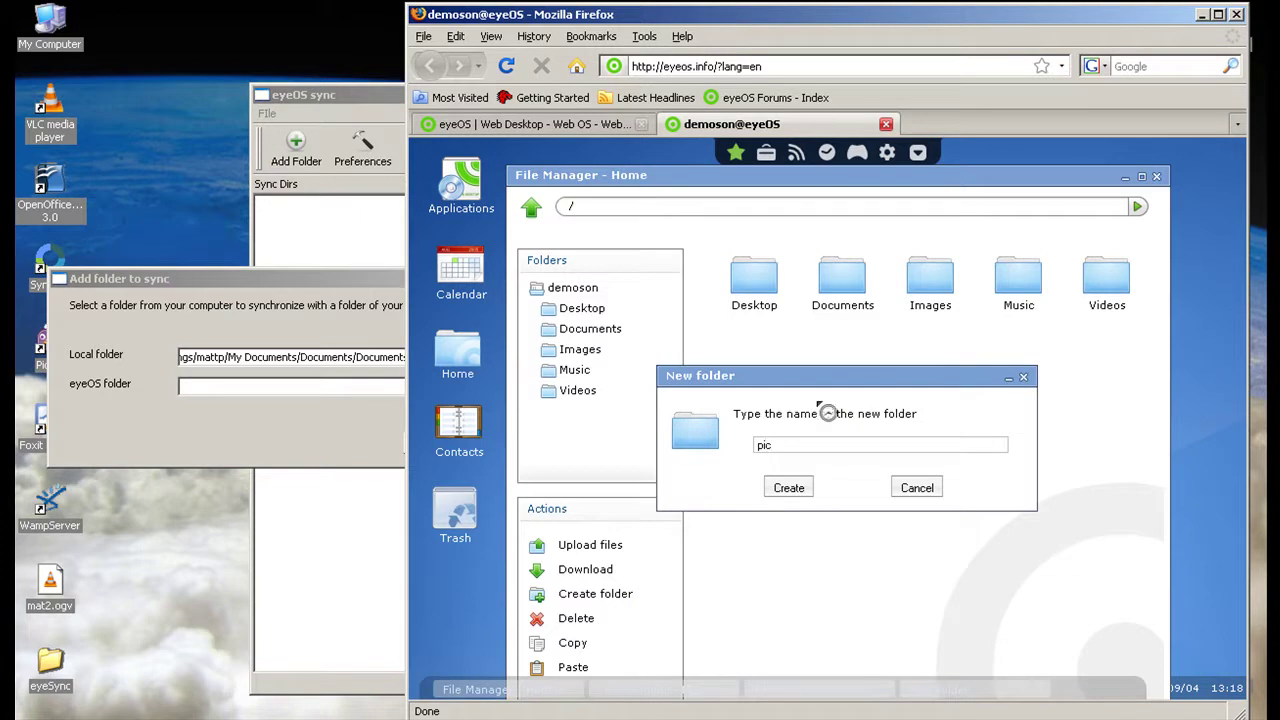
key(Return)
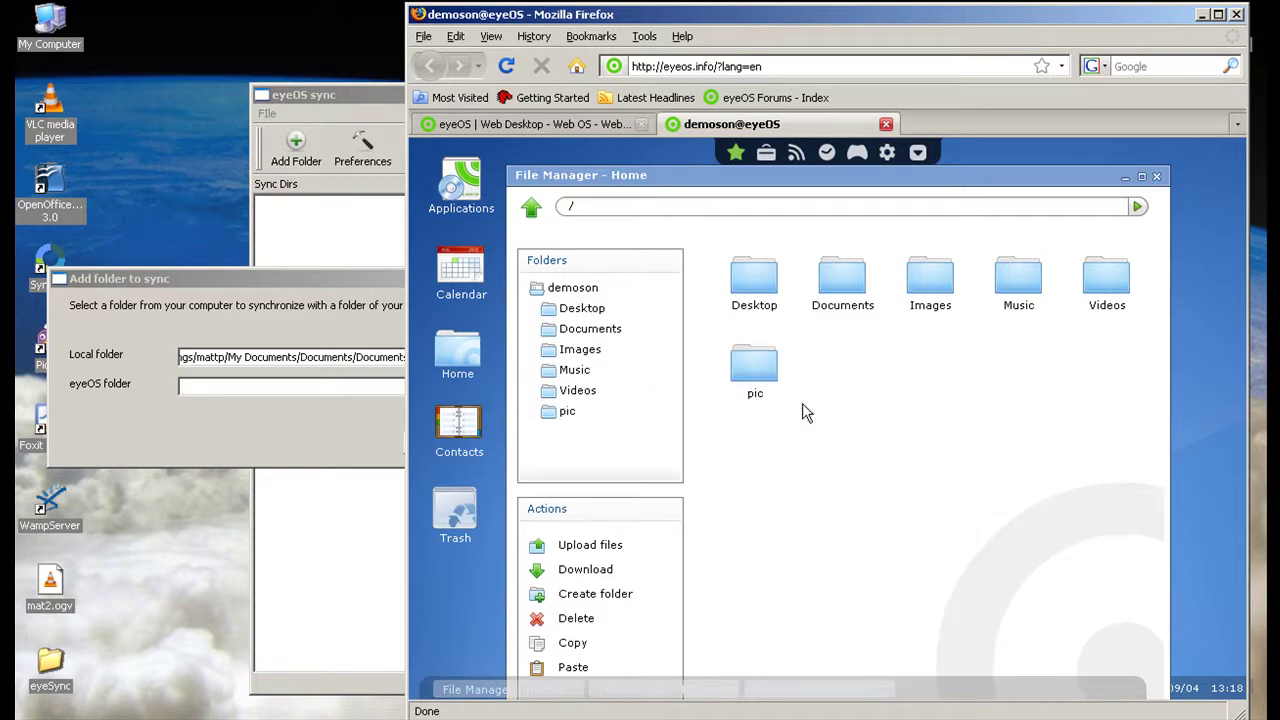
Enter 'pic' as the eyeOS folder and confirm syncing My Pictures into it.
click(234, 386)
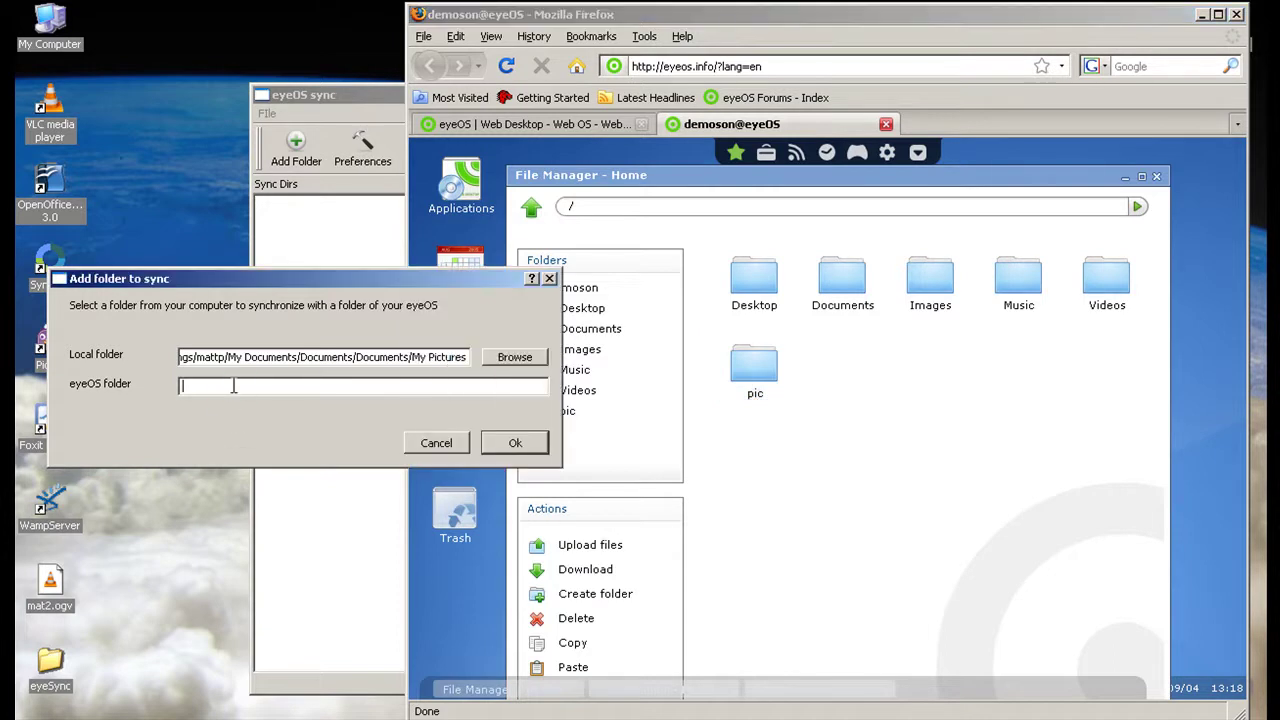
text(pic)
click(501, 445)
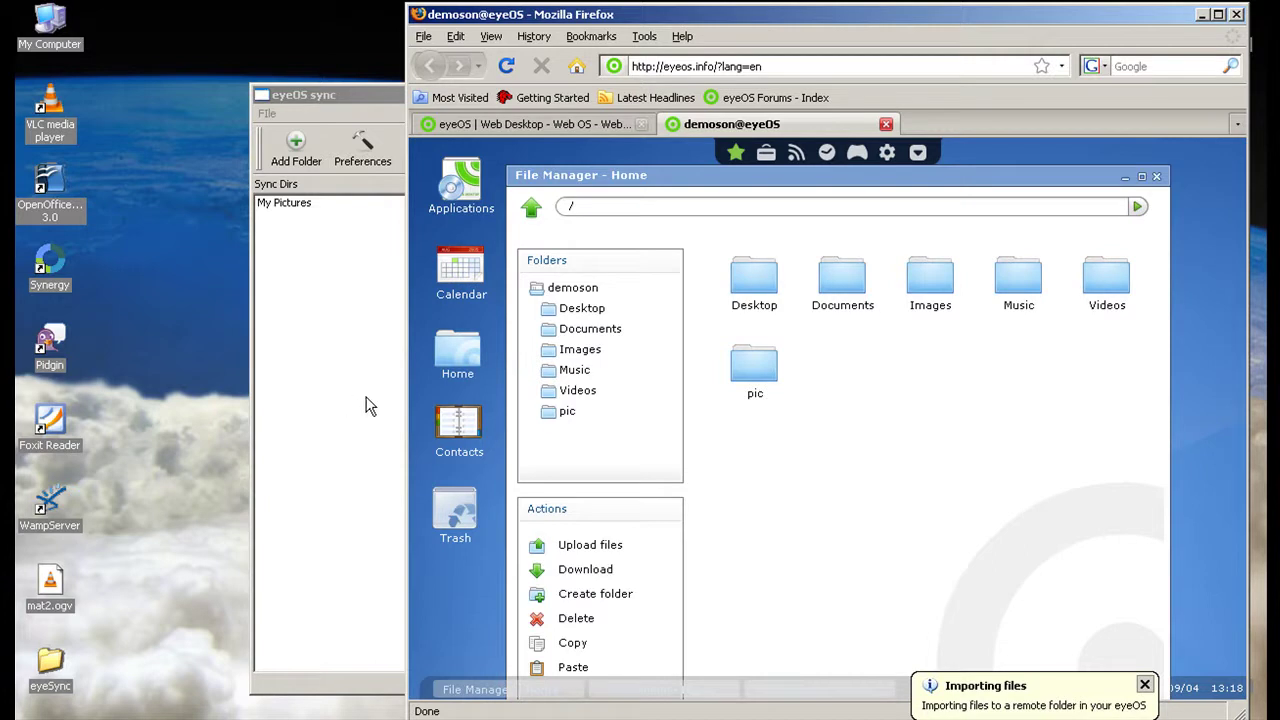
Open the eyeOS pic folder to verify the synced image arrived, then return to eyeSync.
double_click(754, 388)
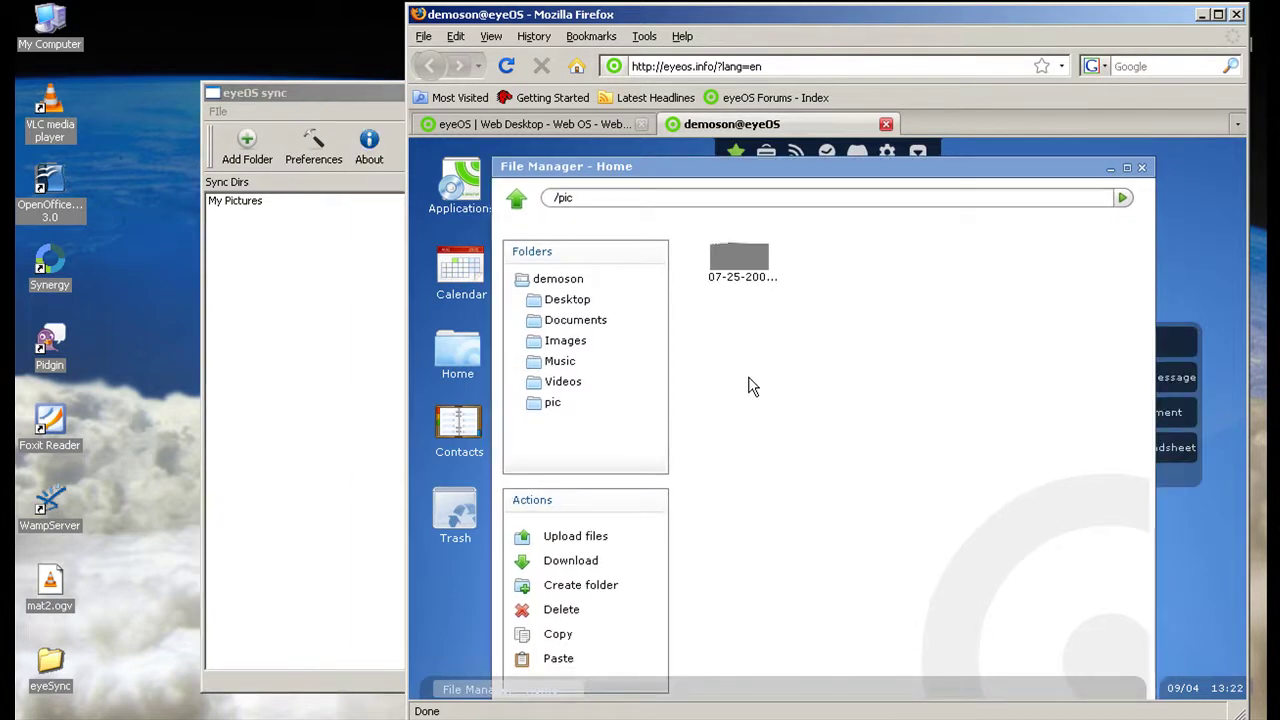
click(336, 312)
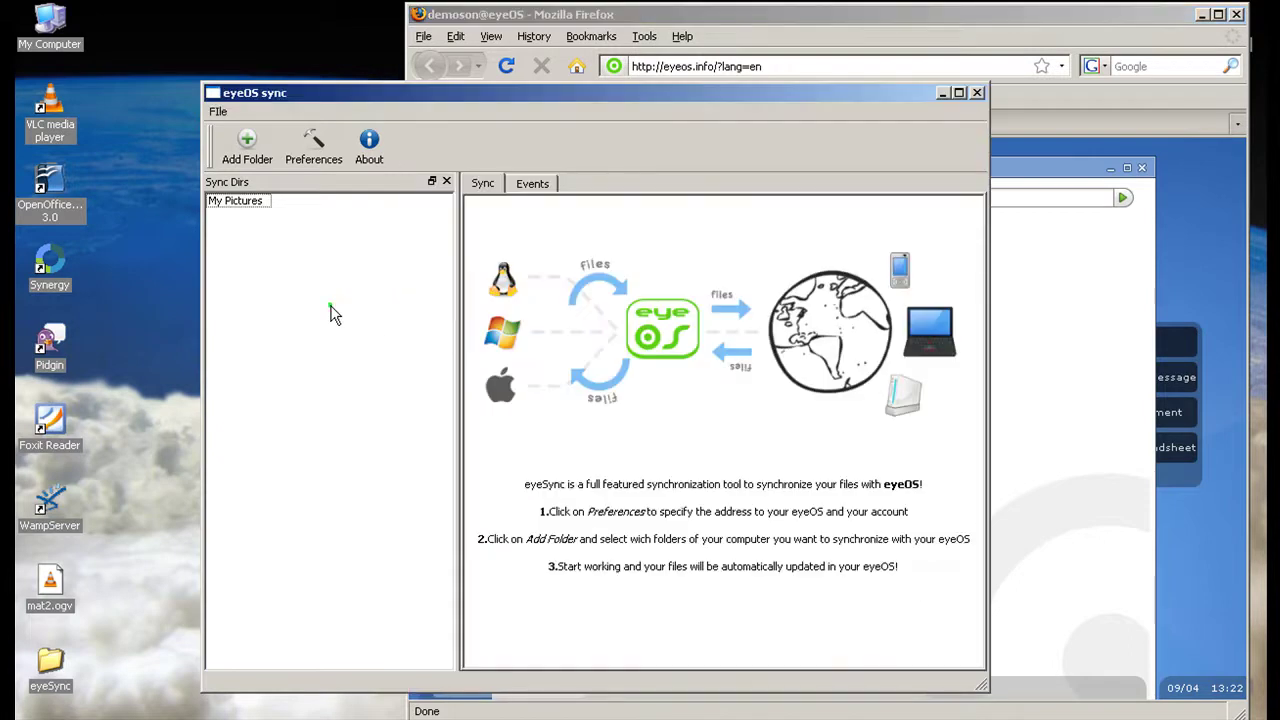
Add another sync folder so Sample Music, Matt and My Pictures are listed, then return to eyeOS.
click(256, 160)
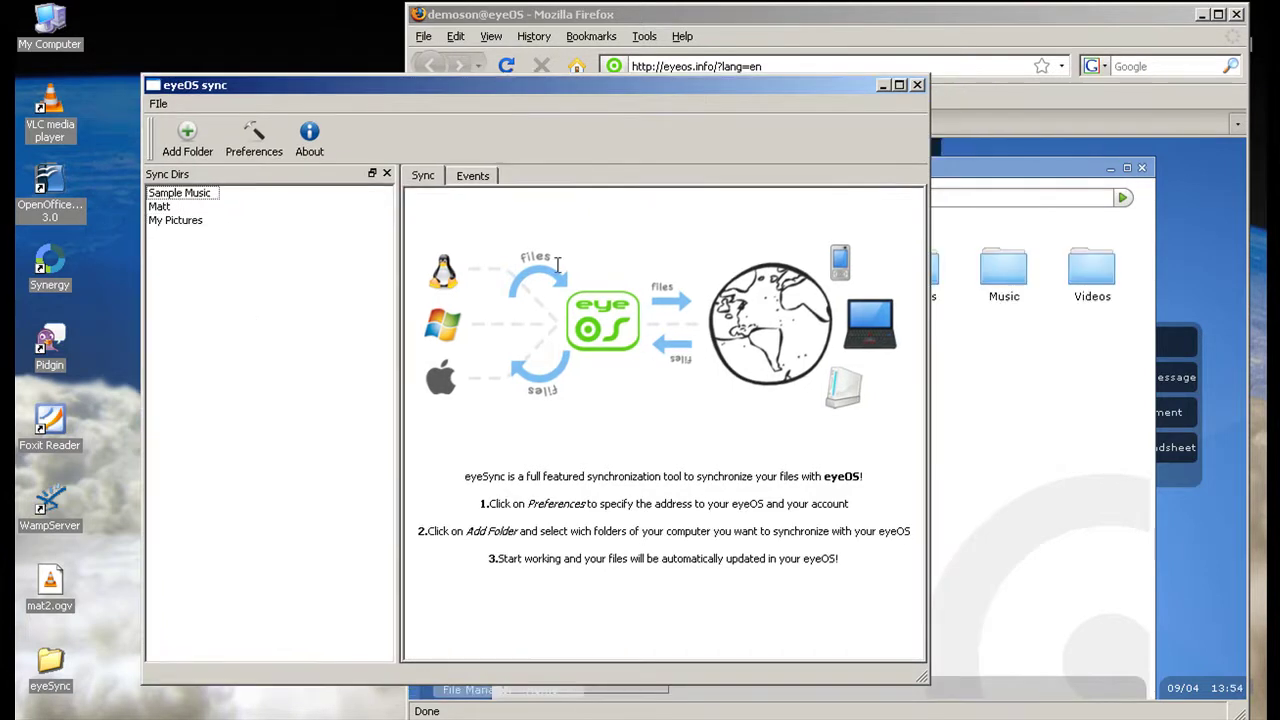
click(1115, 523)
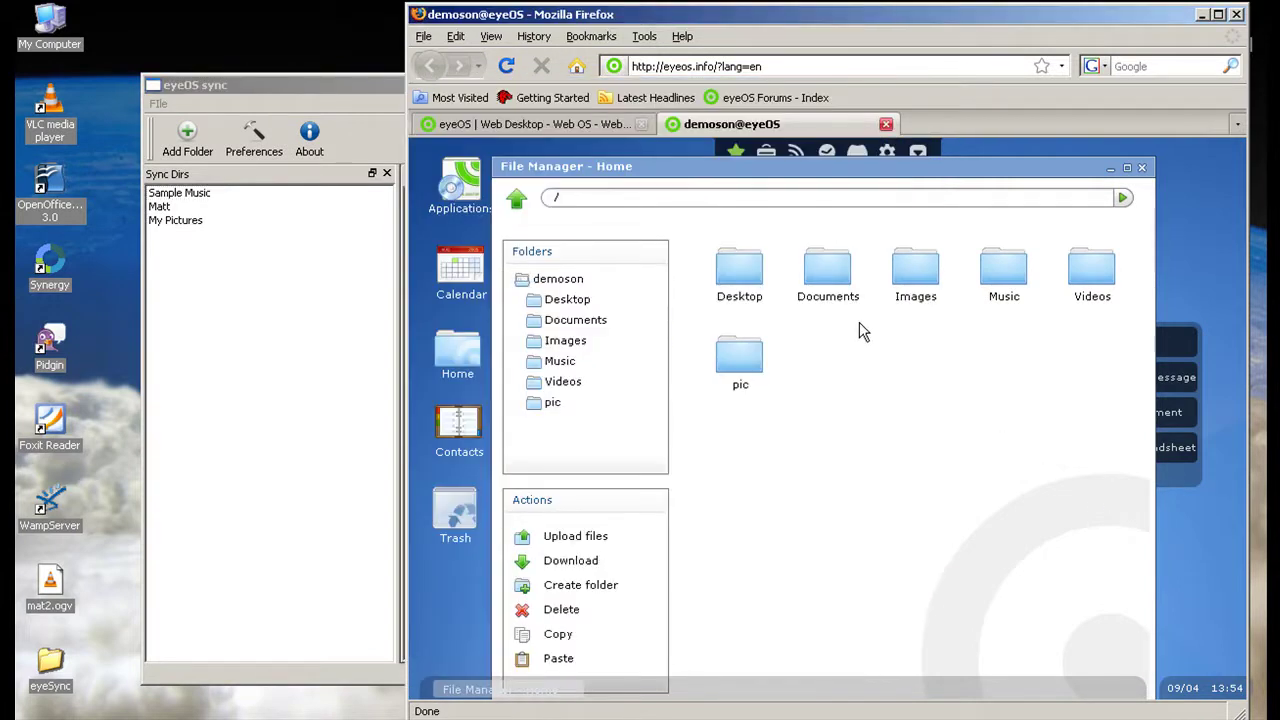
Open pic to compare its four synced pictures with local Sample Pictures, then go back to Home.
double_click(740, 365)
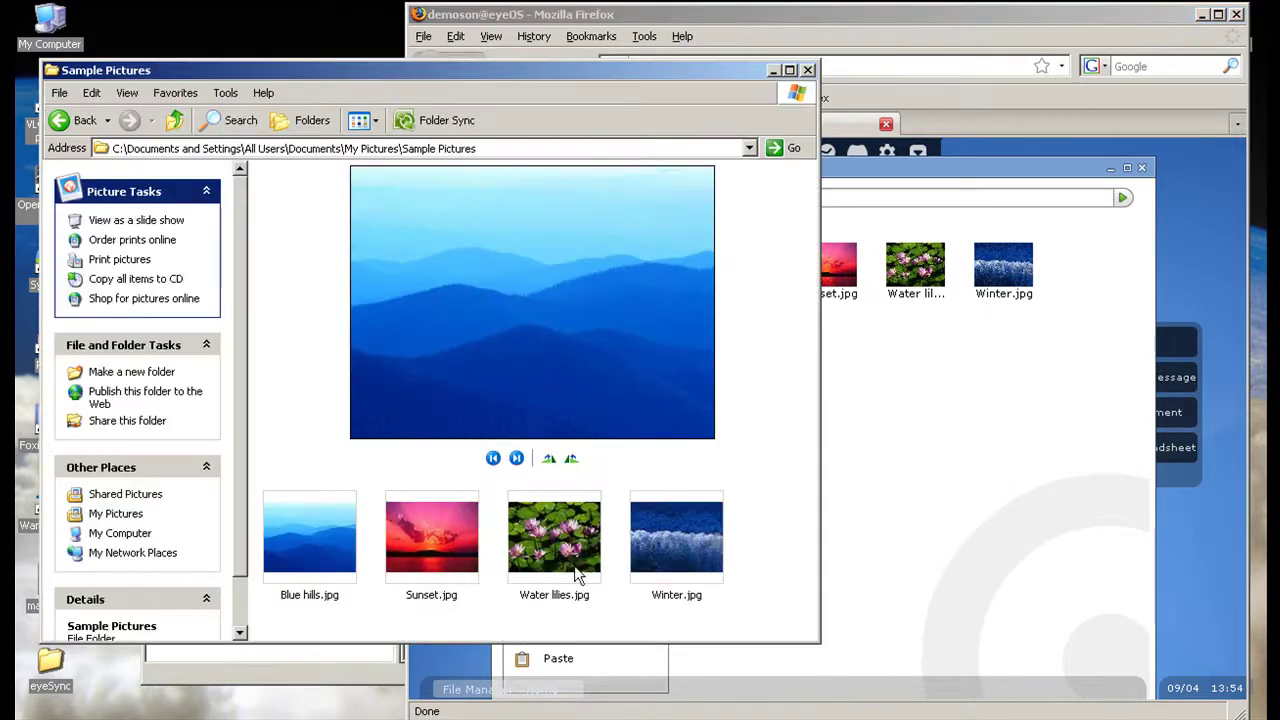
click(965, 533)
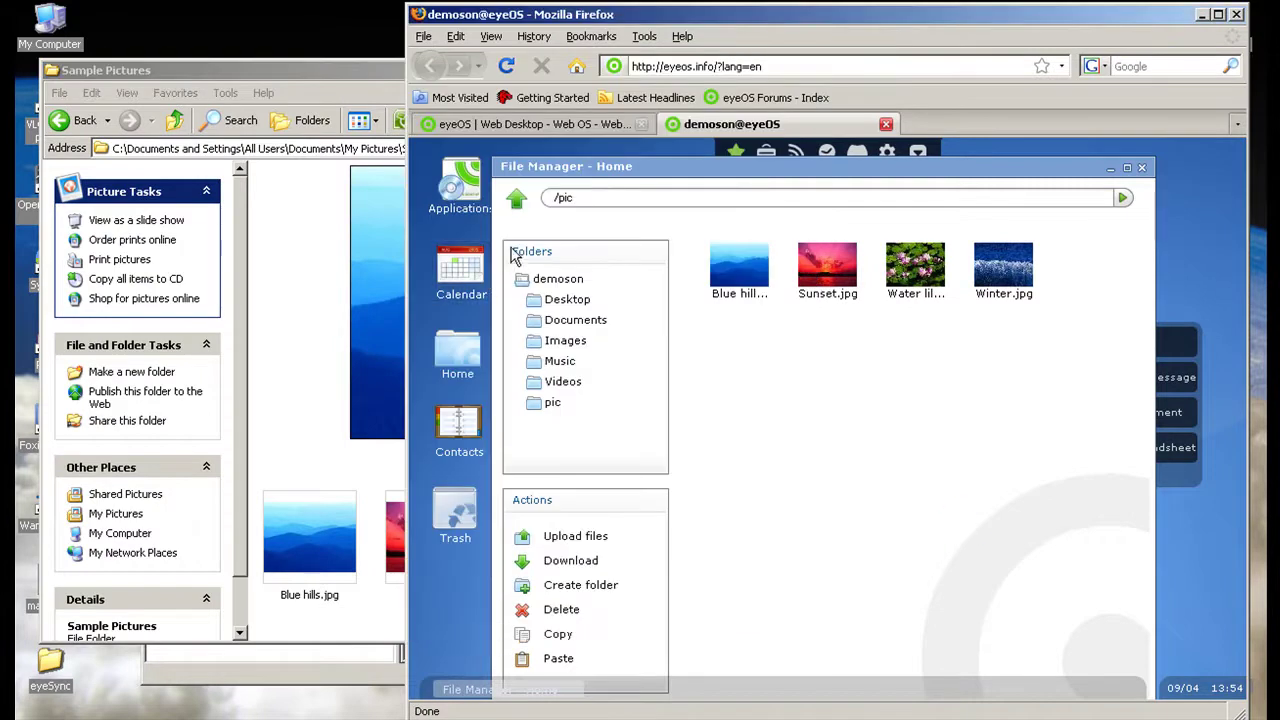
click(517, 201)
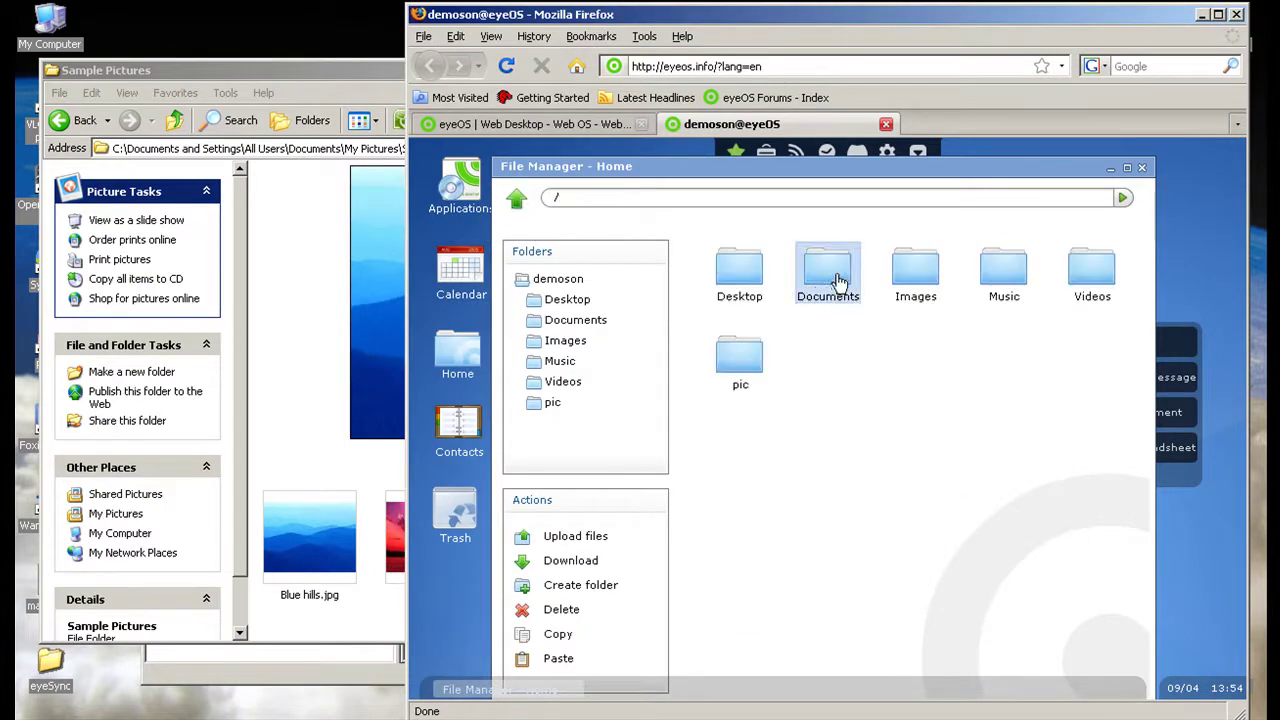
Open eyeOS's Documents folder to confirm Matt's files arrived, including Expenses.xls, then minimize the Matt window.
double_click(836, 285)
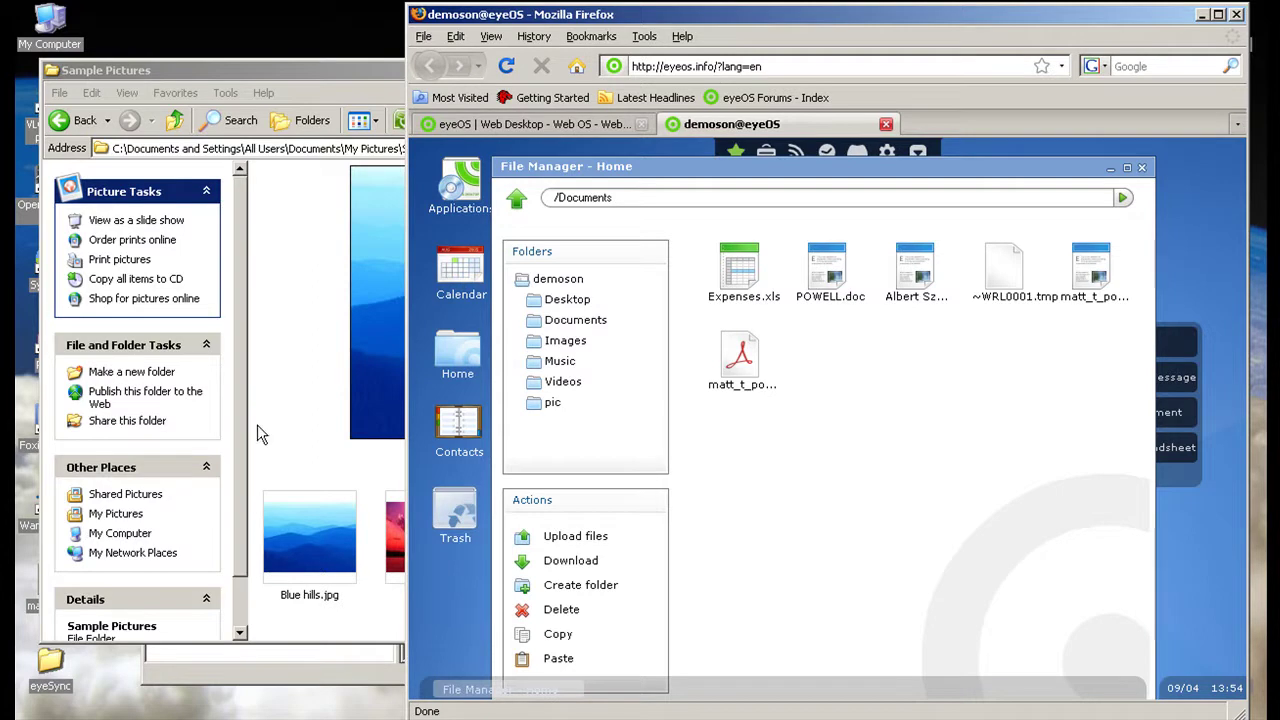
click(269, 325)
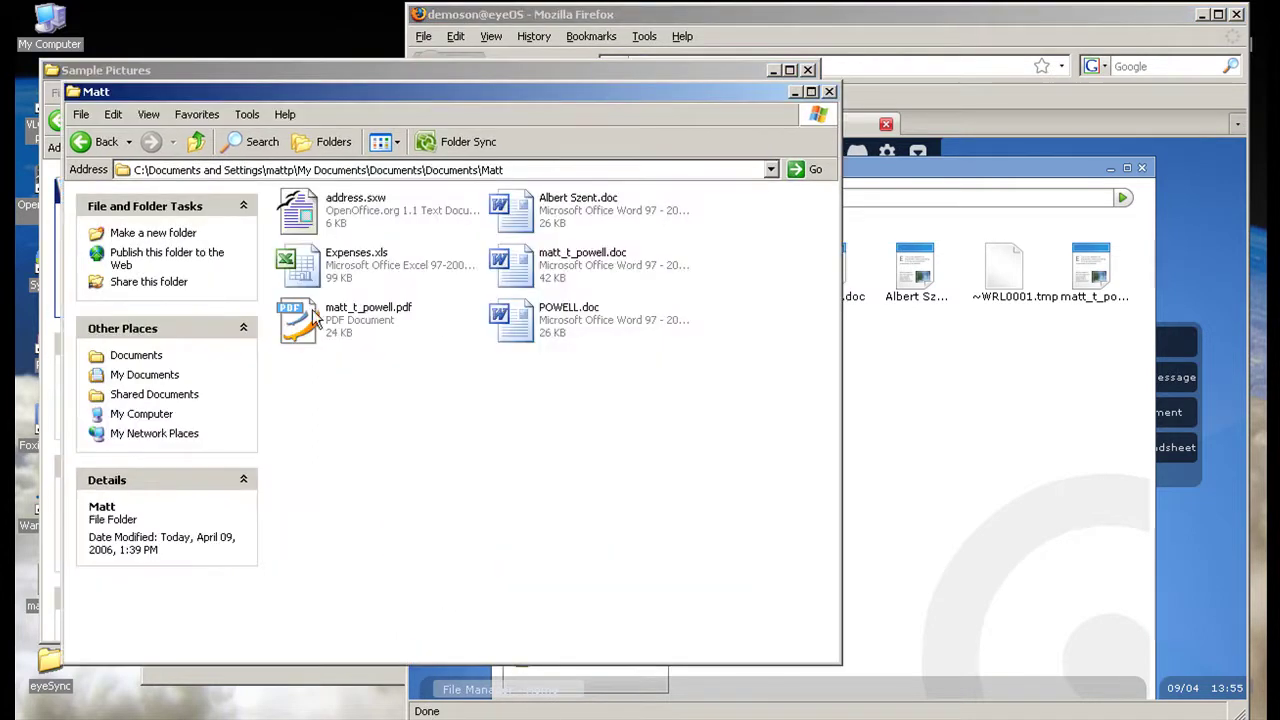
click(987, 396)
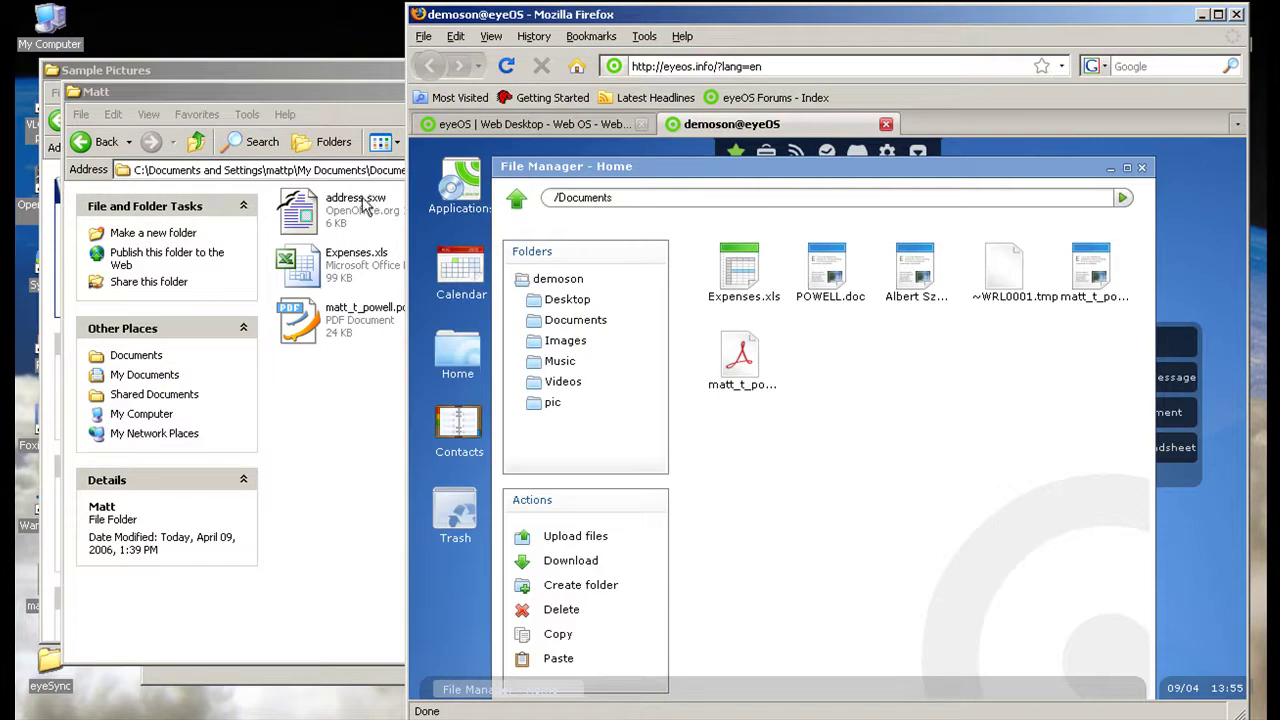
drag(340, 94, 284, 102)
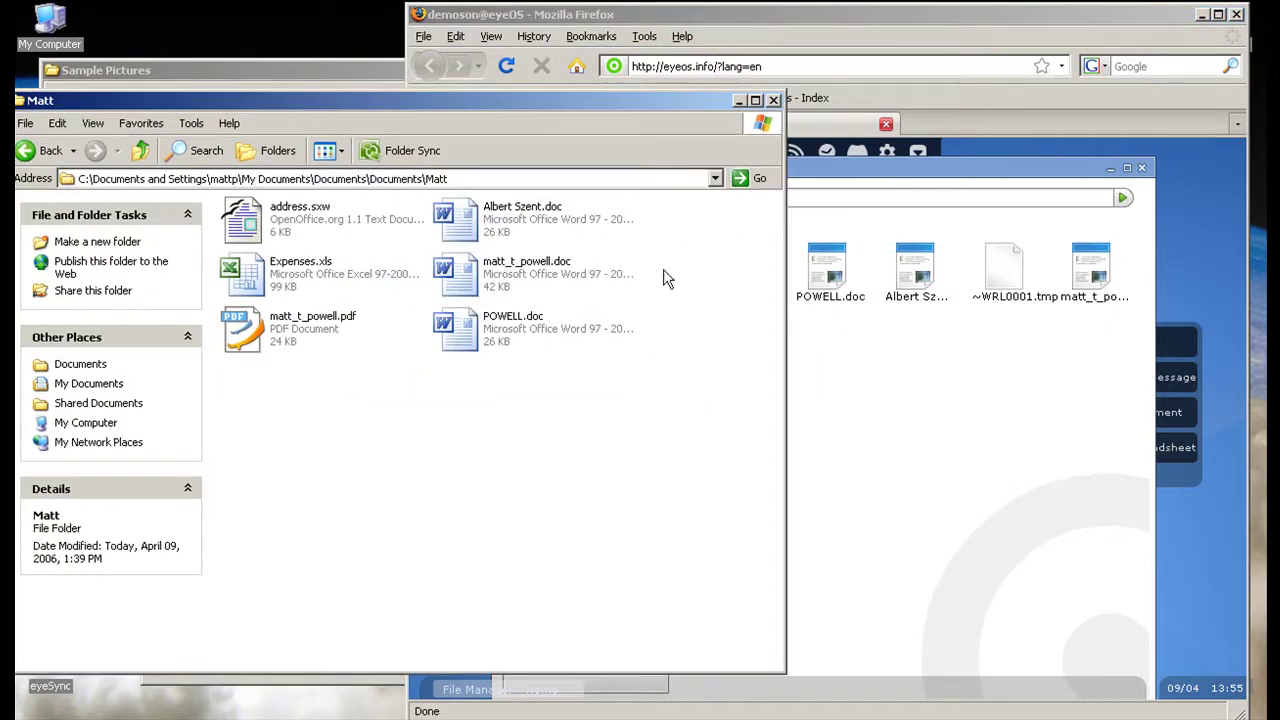
click(739, 100)
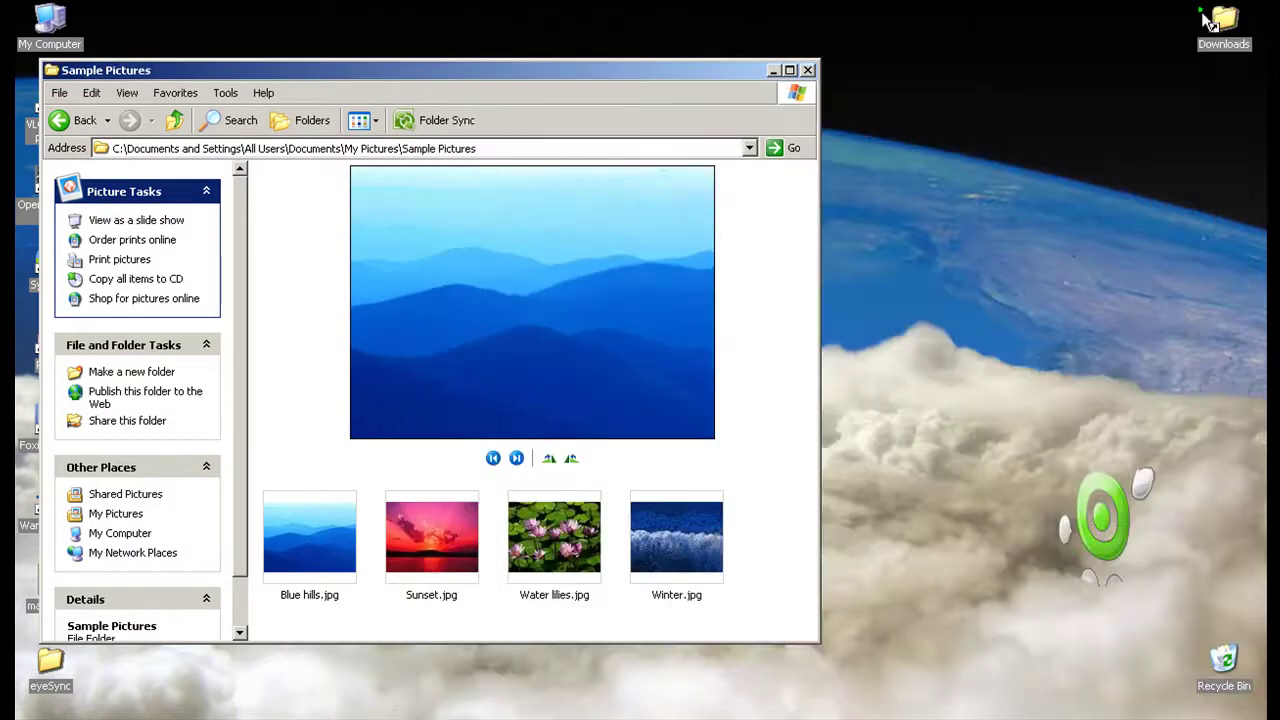
Minimize the eyeOS browser and Sample Pictures windows, and maximize the eyeOS sync window.
click(1203, 14)
click(773, 71)
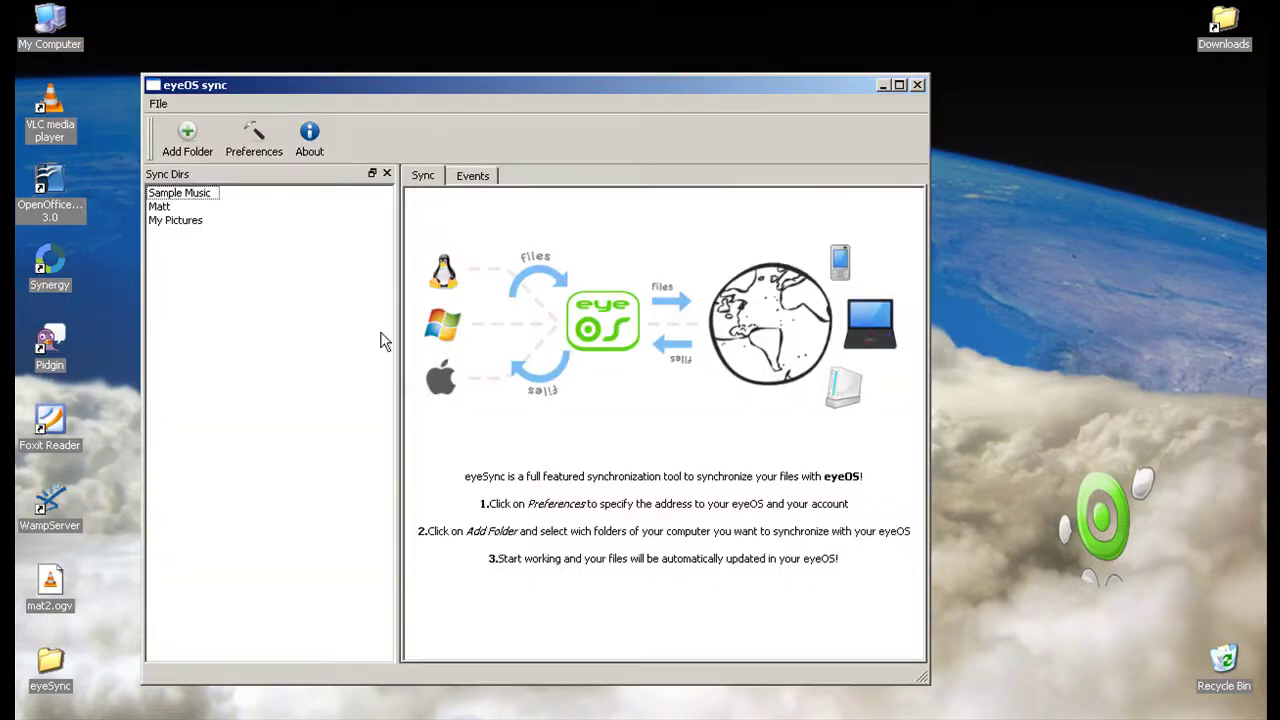
click(899, 85)
Select the Sample Music sync folder and view its Remove/Properties menu, then dismiss it.
click(48, 117)
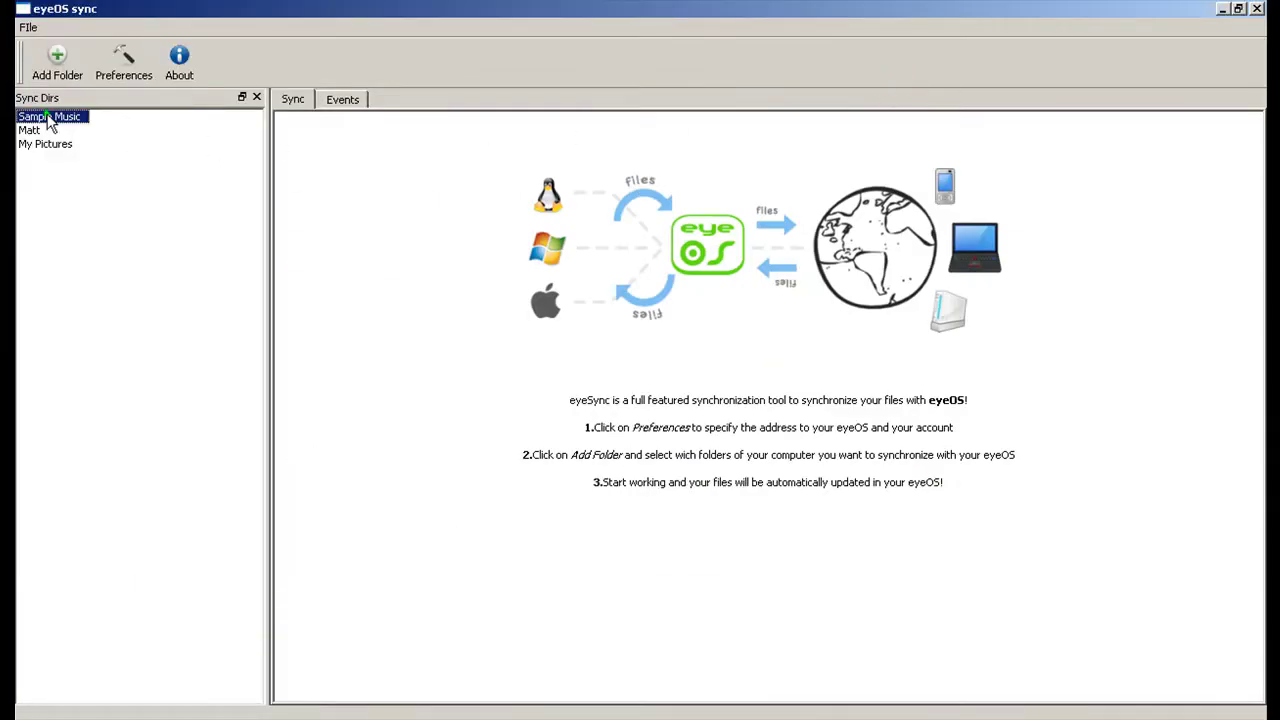
right_click(48, 119)
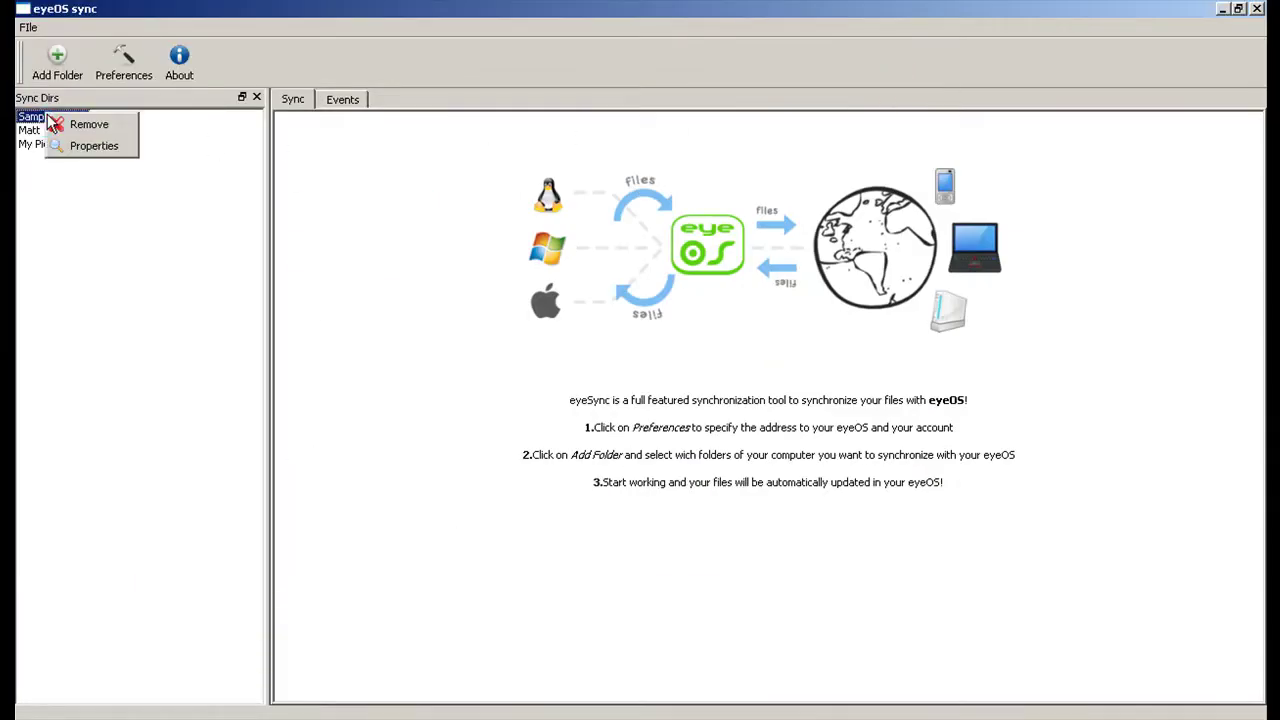
click(182, 233)
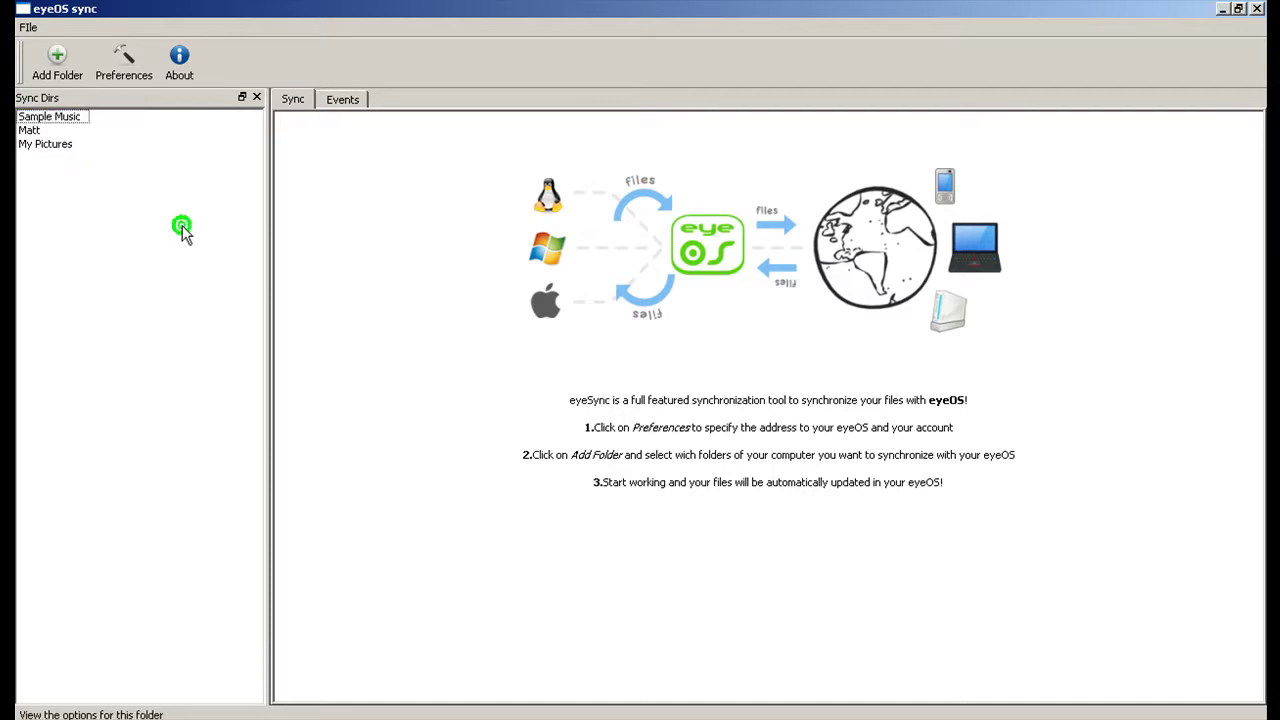
click(51, 117)
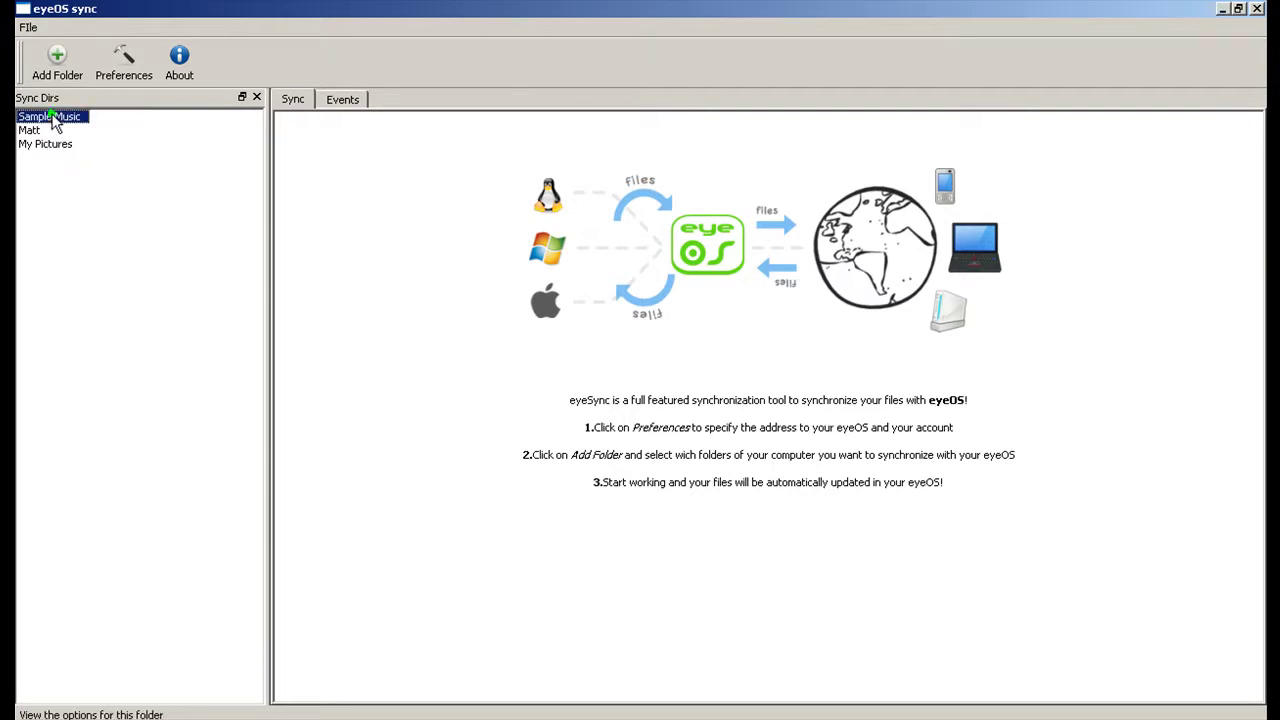
click(139, 78)
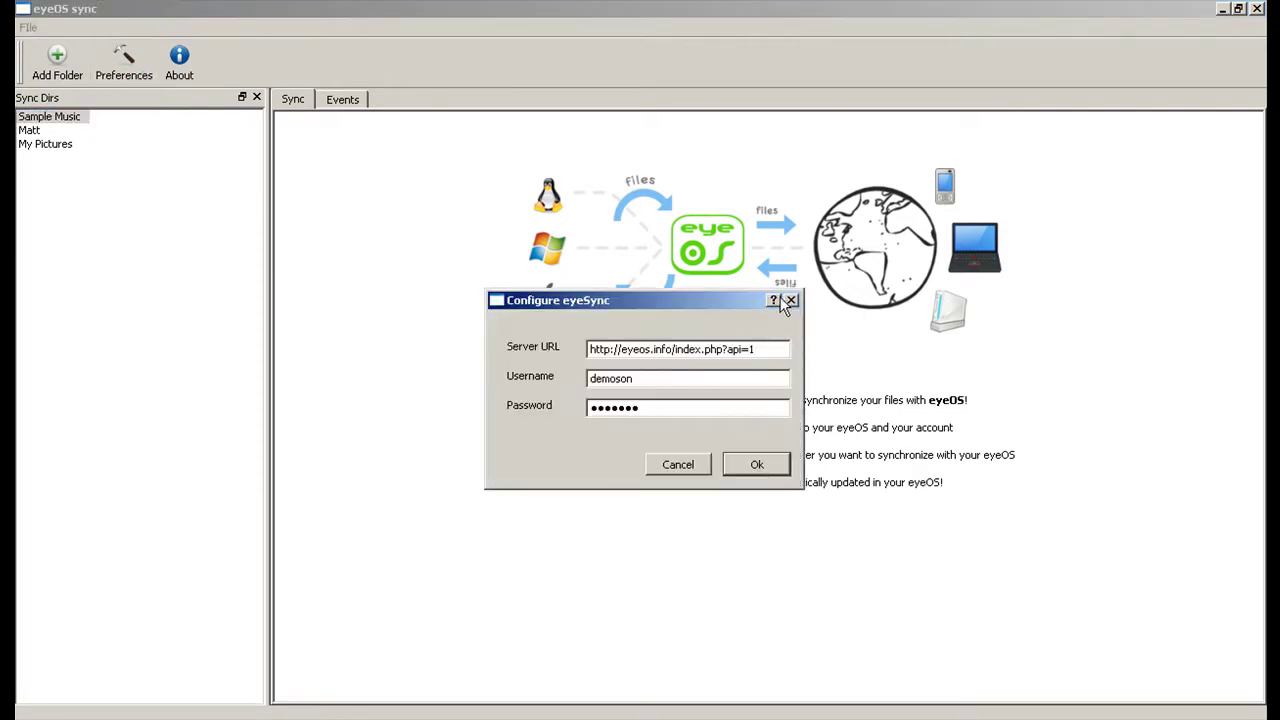
click(789, 301)
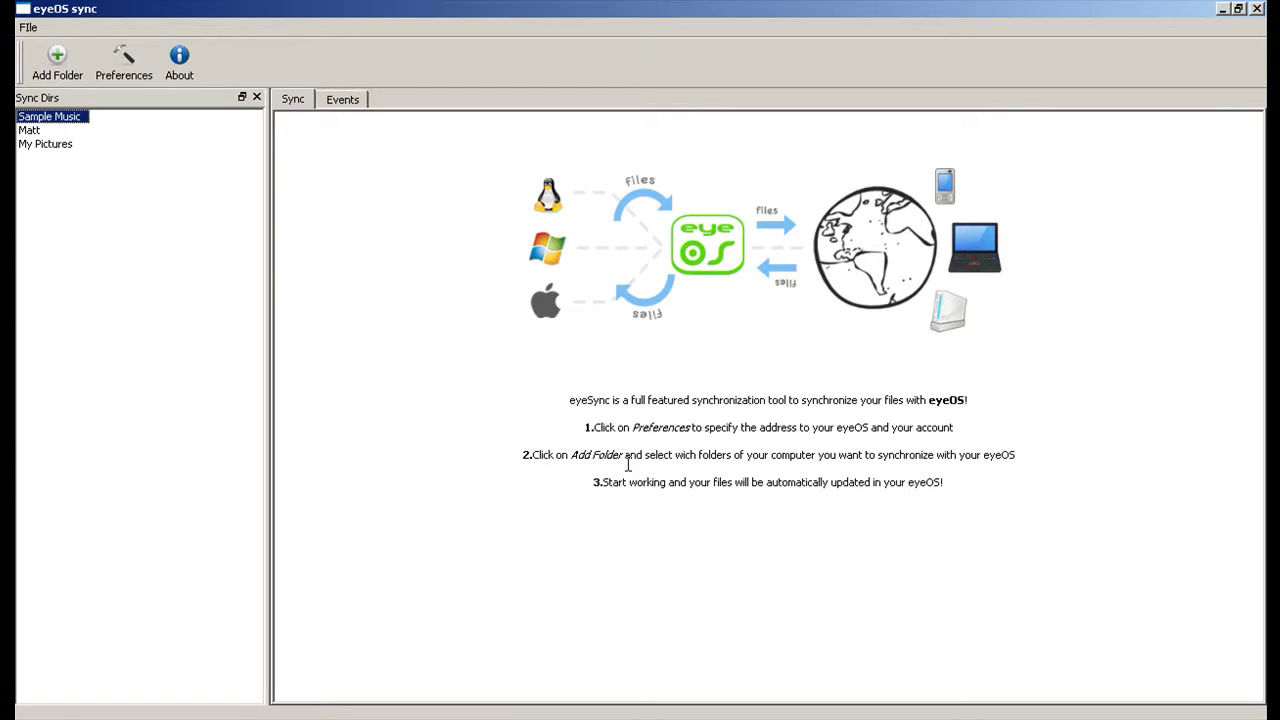
View the Events and Sync tabs, restore the window down, and redock the Sync Dirs panel on the left.
click(345, 100)
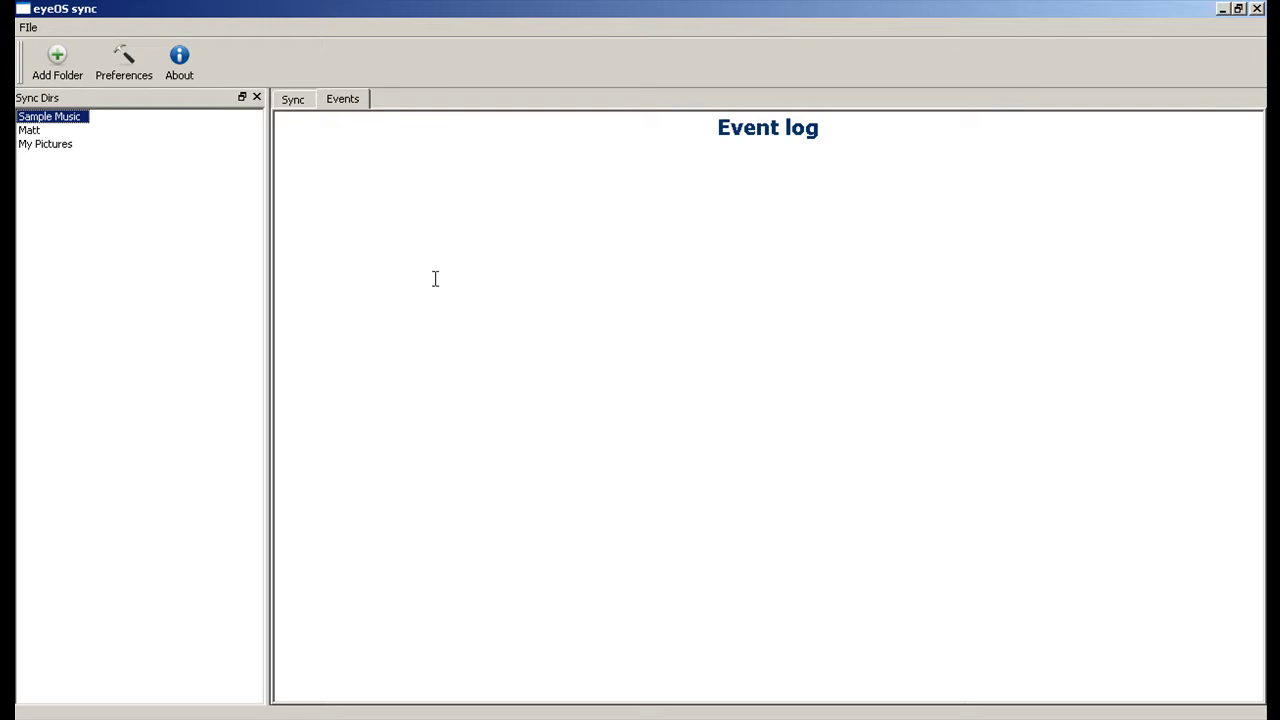
click(303, 99)
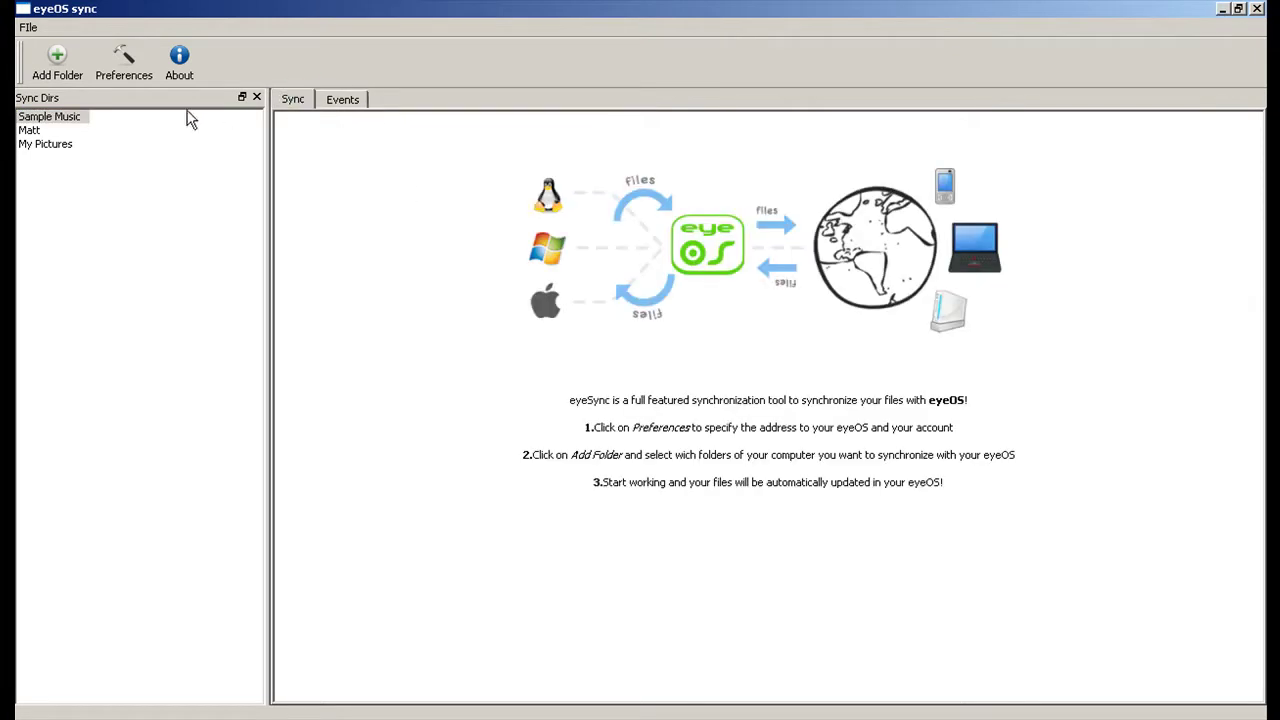
drag(131, 98, 652, 108)
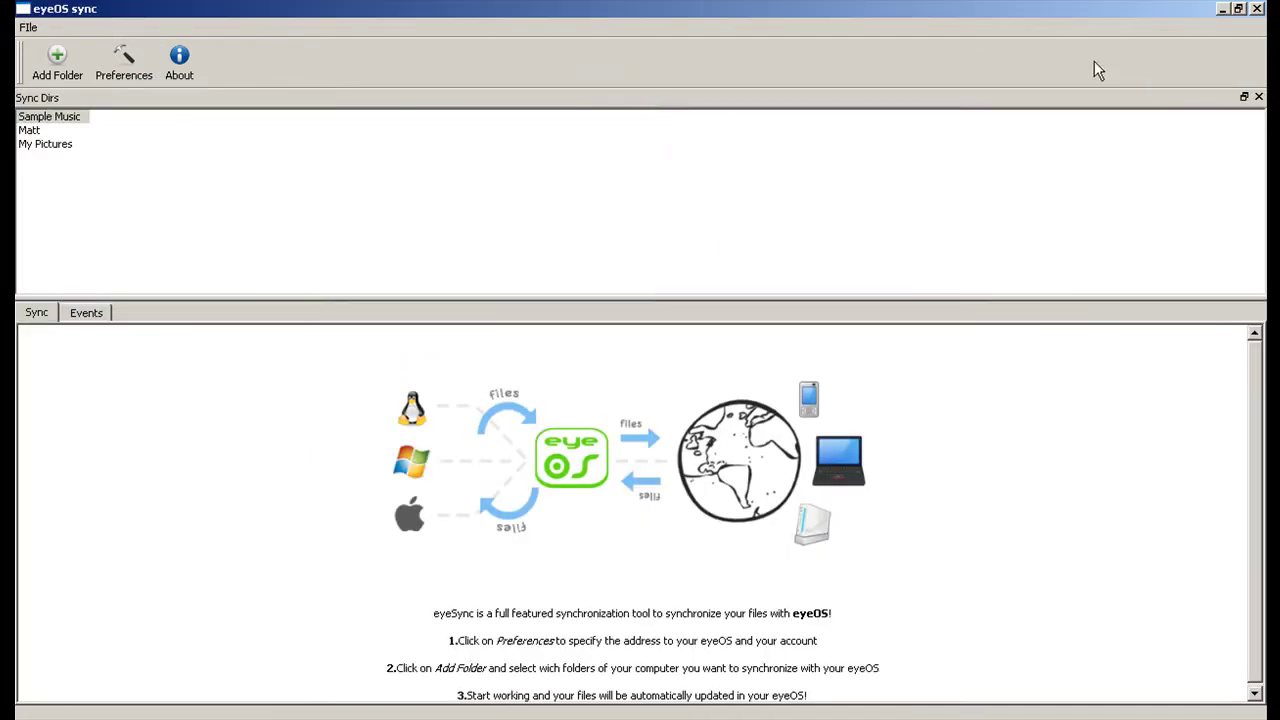
click(1238, 9)
drag(470, 178, 163, 346)
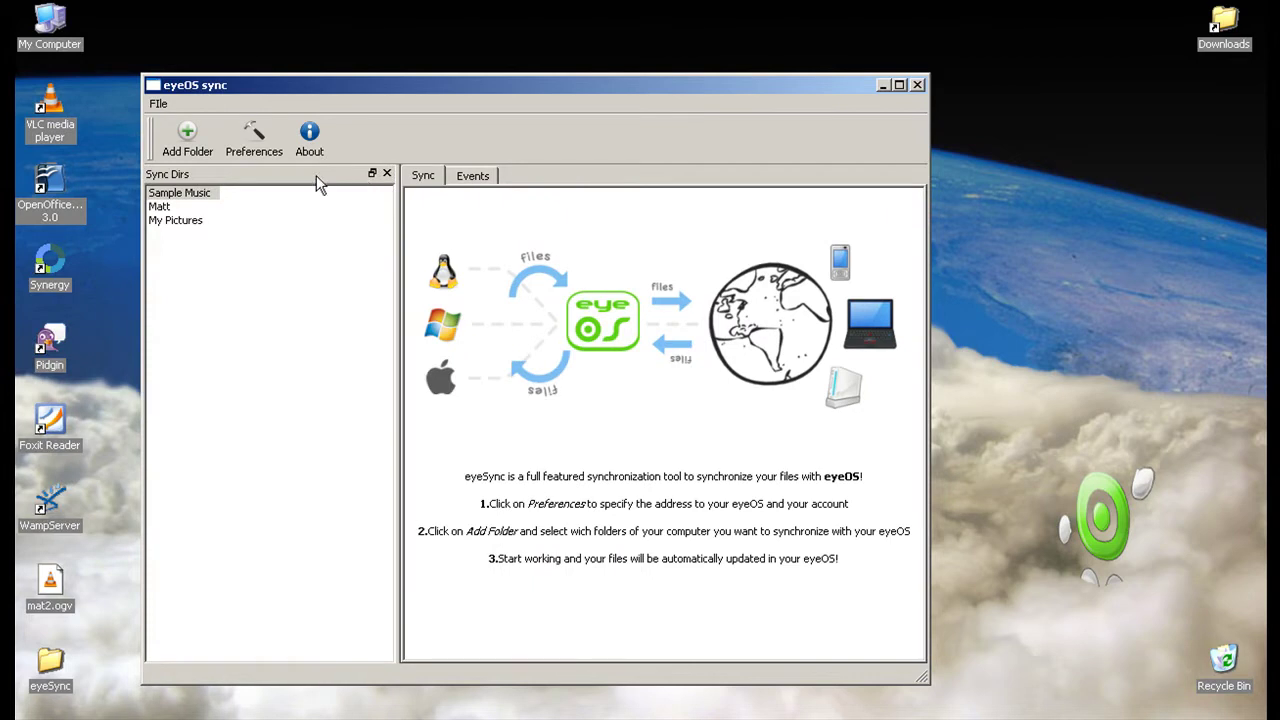